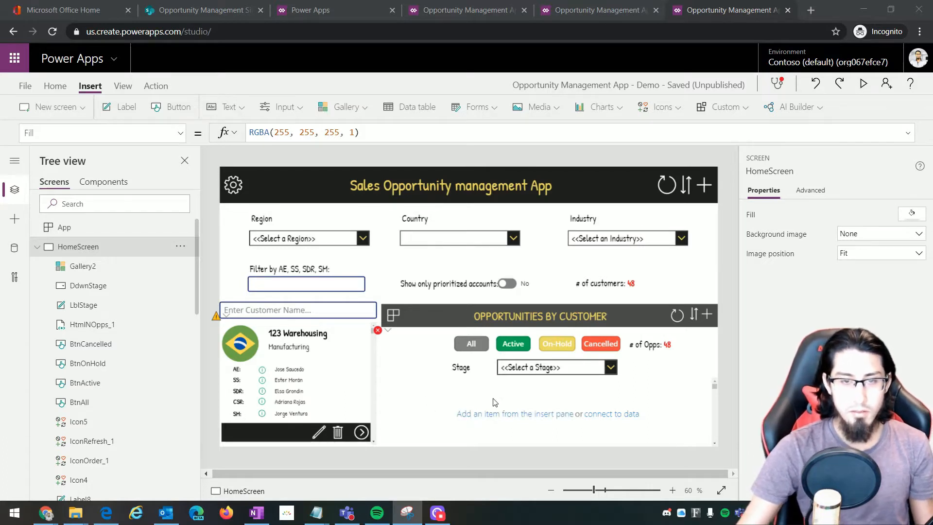
Add a label showing the opportunity title to the blank opportunities gallery, place it near the gallery's upper-left corner, and set its font size to 21
{"action": "left_click", "coordinate": [470, 405]}
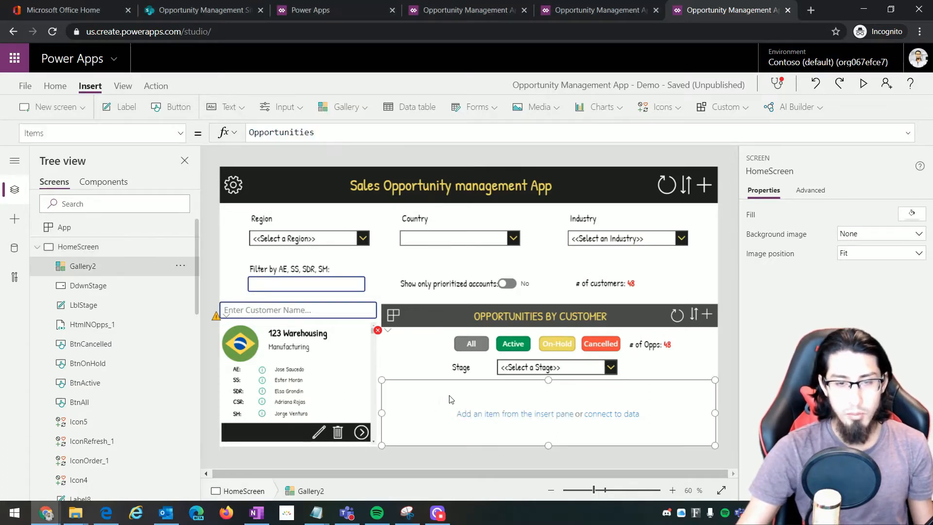
{"action": "left_click", "coordinate": [127, 111]}
{"action": "left_click_drag", "start_coordinate": [432, 403], "coordinate": [510, 409]}
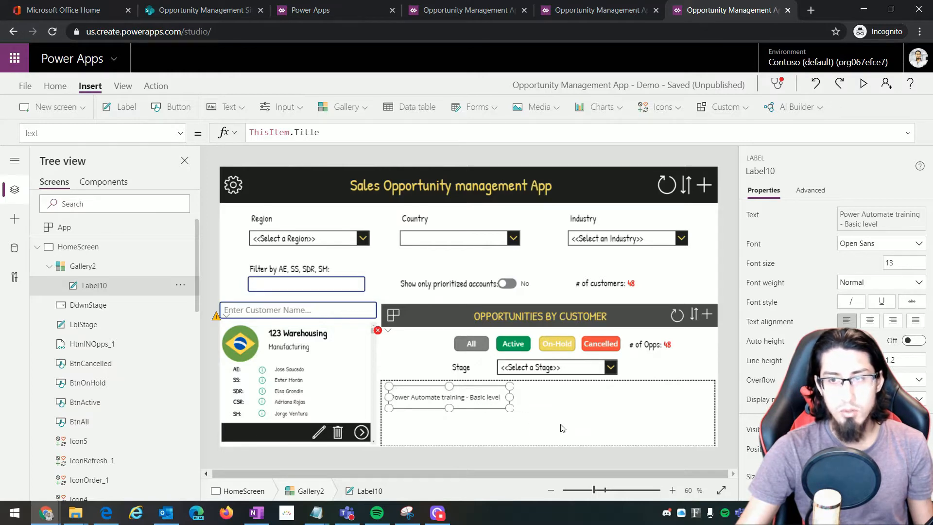
{"action": "left_click", "coordinate": [893, 263]}
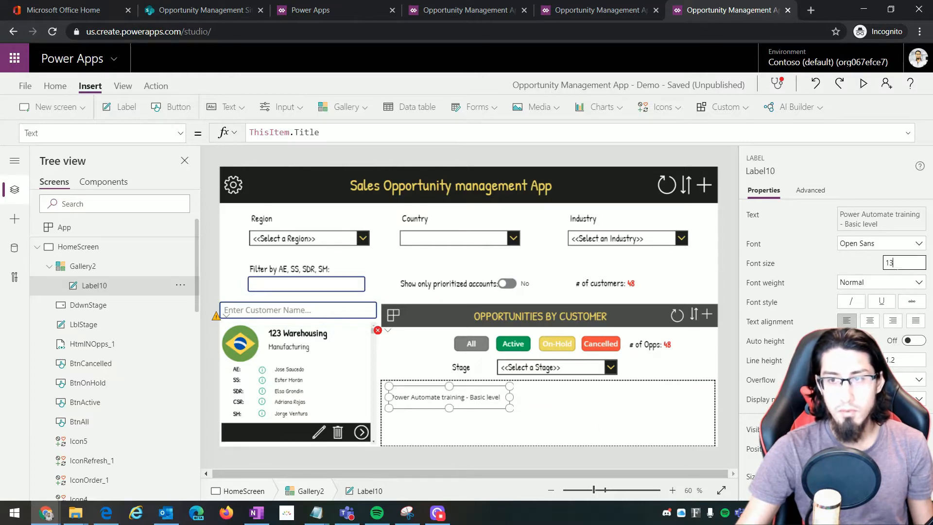
{"action": "type", "text": "21"}
{"action": "left_click", "coordinate": [858, 268]}
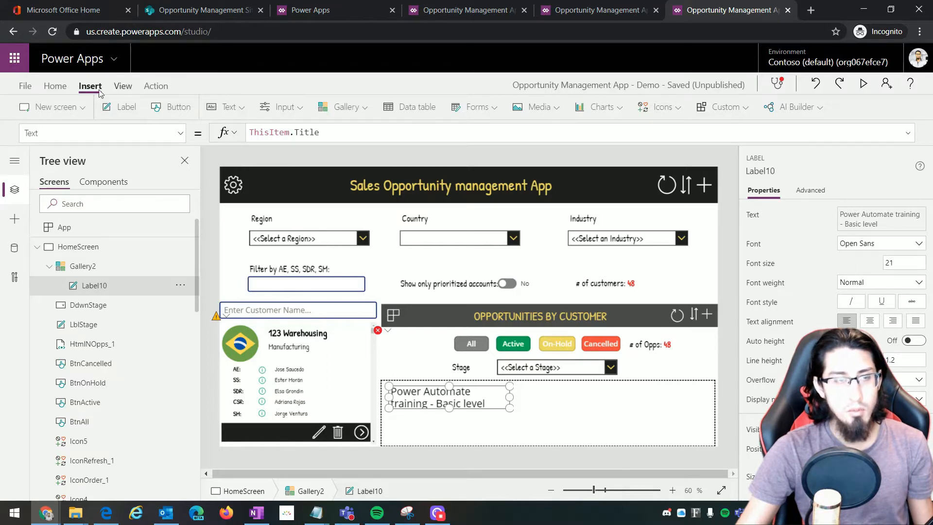
Set the title label's Font property to LblUI.Font and collapse HomeScreen to locate the look-and-feel template controls
{"action": "left_click", "coordinate": [73, 133]}
{"action": "type", "text": "Font"}
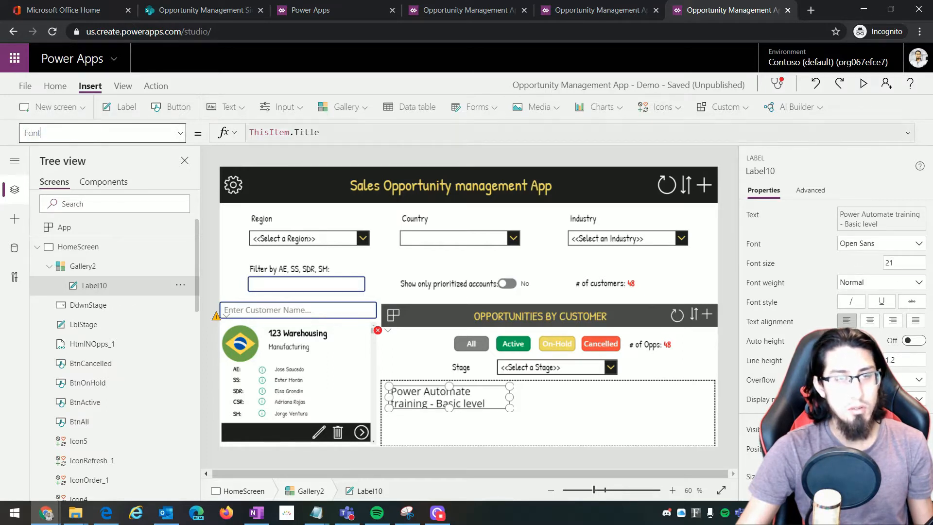
{"action": "left_click_drag", "start_coordinate": [329, 132], "coordinate": [229, 135]}
{"action": "key", "text": "BackSpace"}
{"action": "type", "text": "Lbl"}
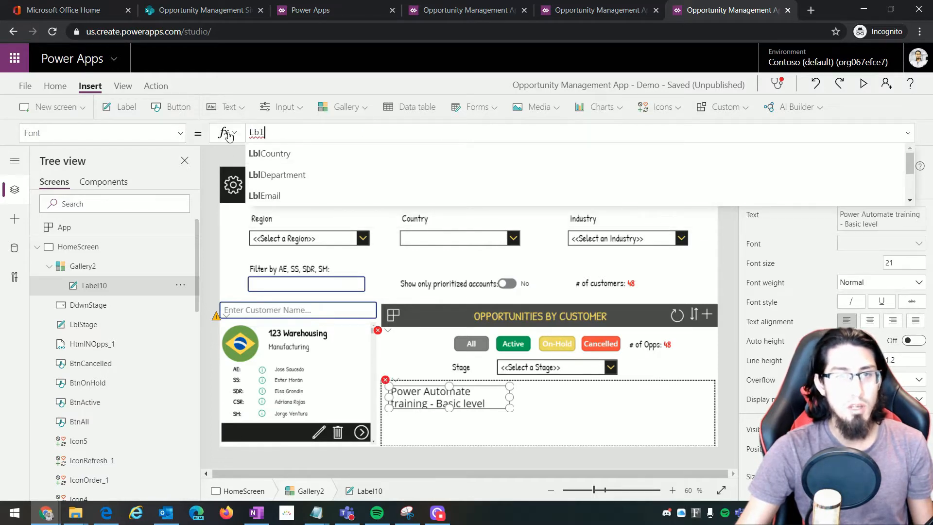
{"action": "type", "text": "UI.Font"}
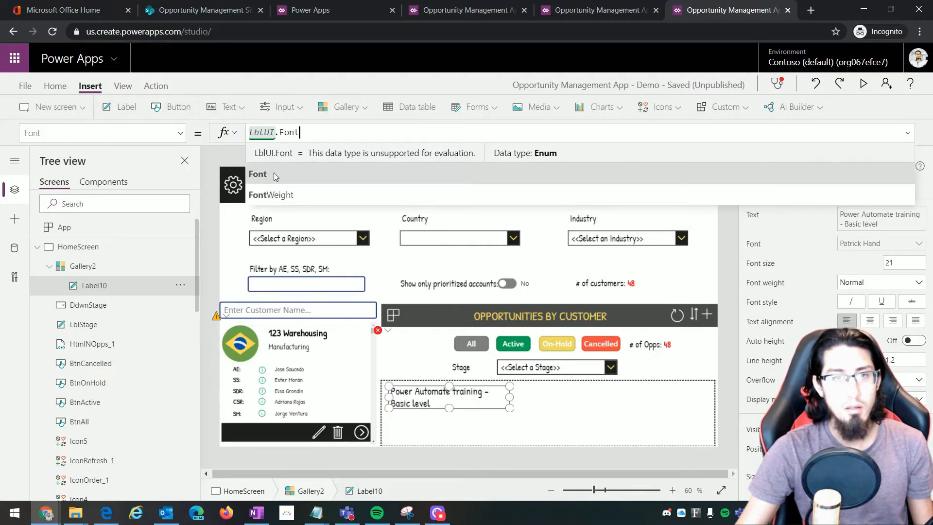
{"action": "left_click", "coordinate": [273, 173]}
{"action": "left_click", "coordinate": [37, 246]}
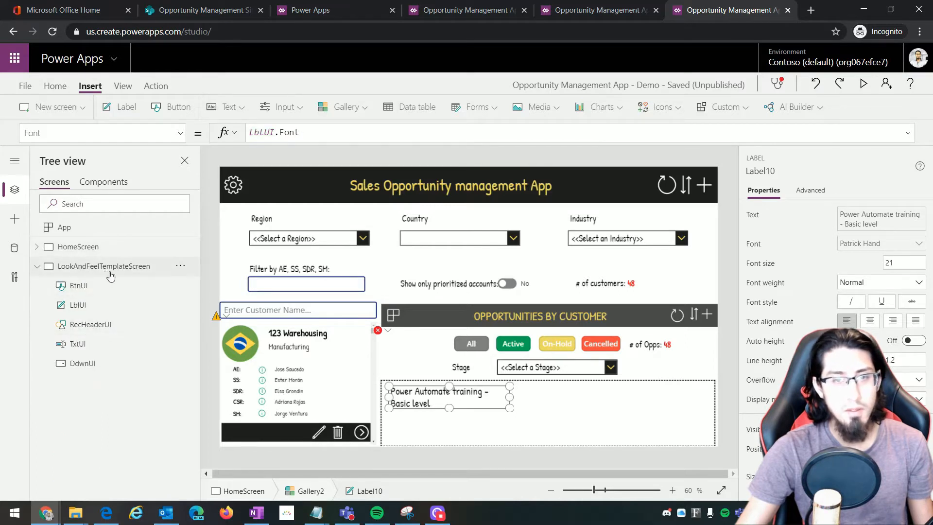
Widen the title label so its text fits on one line, make it bold, and nudge it closer to the gallery's top edge
{"action": "mouse_move", "coordinate": [513, 398]}
{"action": "left_mouse_down"}
{"action": "mouse_move", "coordinate": [546, 397]}
{"action": "mouse_move", "coordinate": [503, 396]}
{"action": "left_mouse_up"}
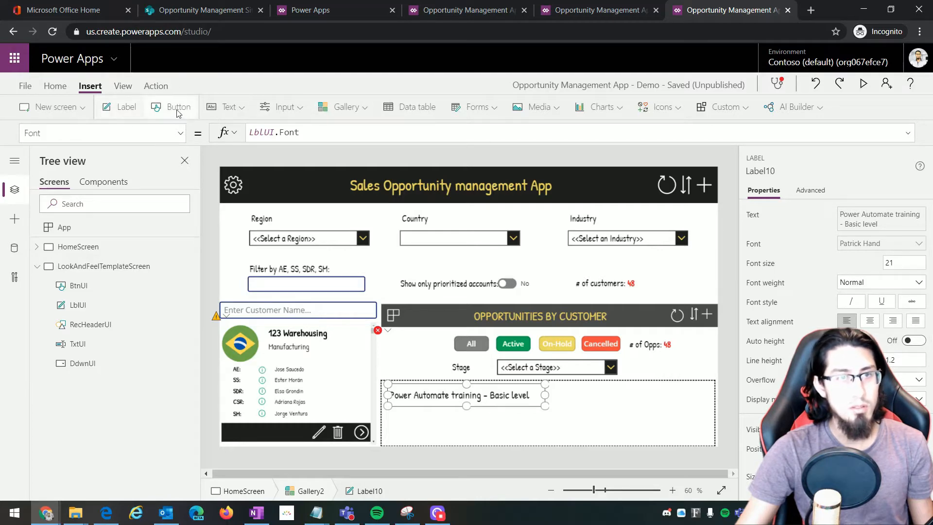
{"action": "left_click", "coordinate": [58, 87]}
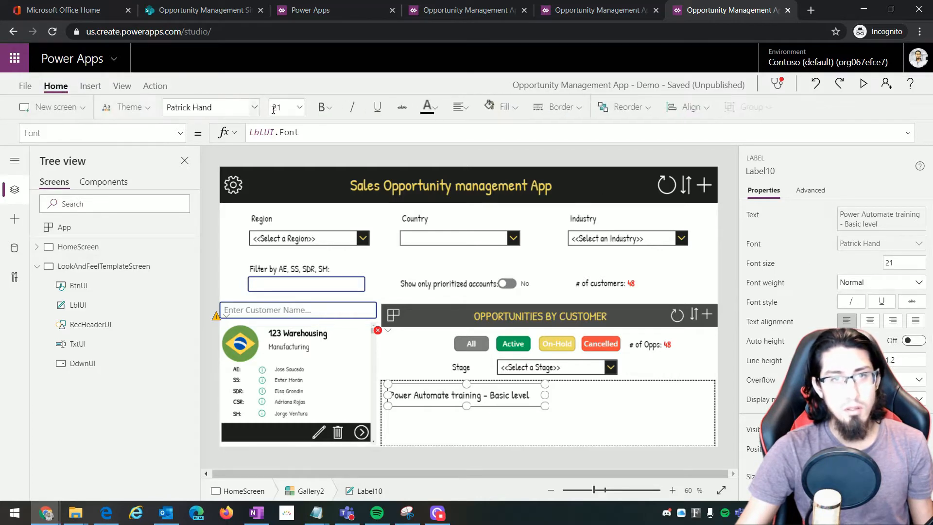
{"action": "left_click", "coordinate": [332, 110]}
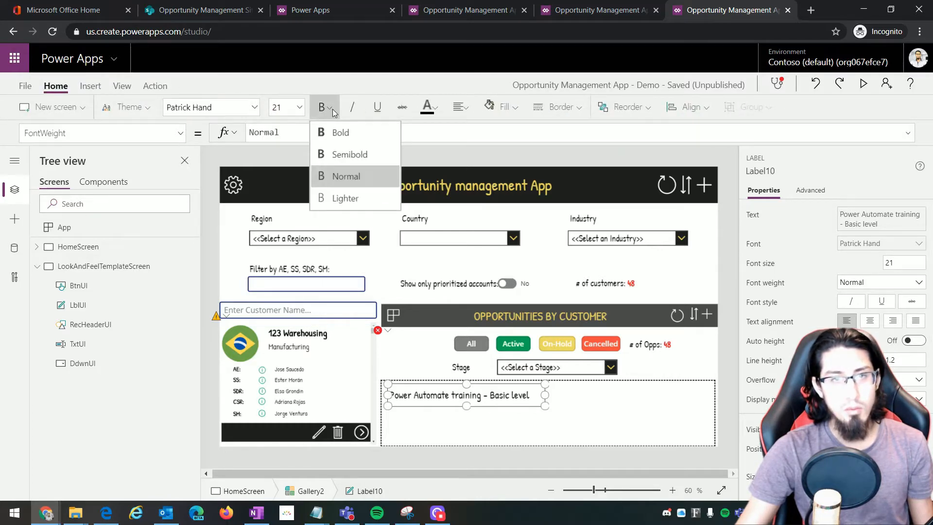
{"action": "left_click", "coordinate": [340, 132]}
{"action": "left_click", "coordinate": [519, 404]}
{"action": "left_click_drag", "start_coordinate": [494, 404], "coordinate": [494, 401]}
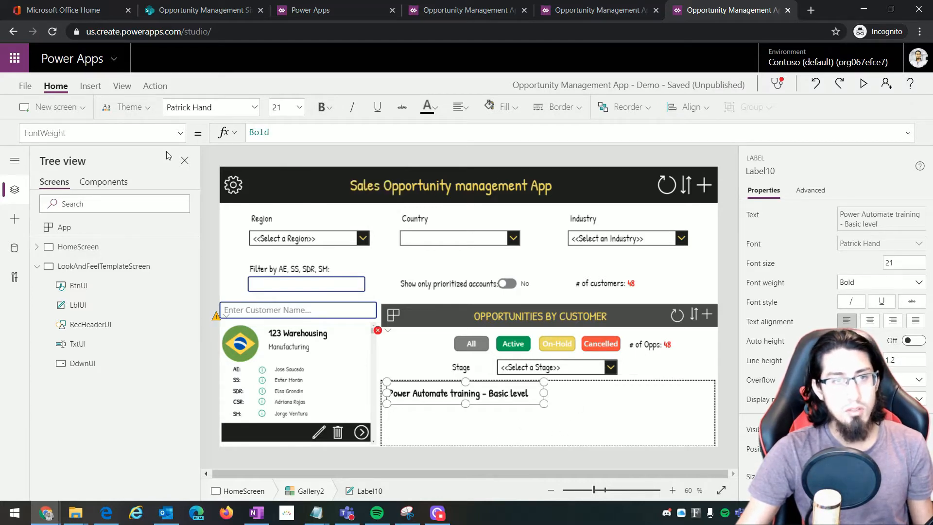
Examine the Text property formula of the title label in the opportunities gallery
{"action": "left_click", "coordinate": [117, 133]}
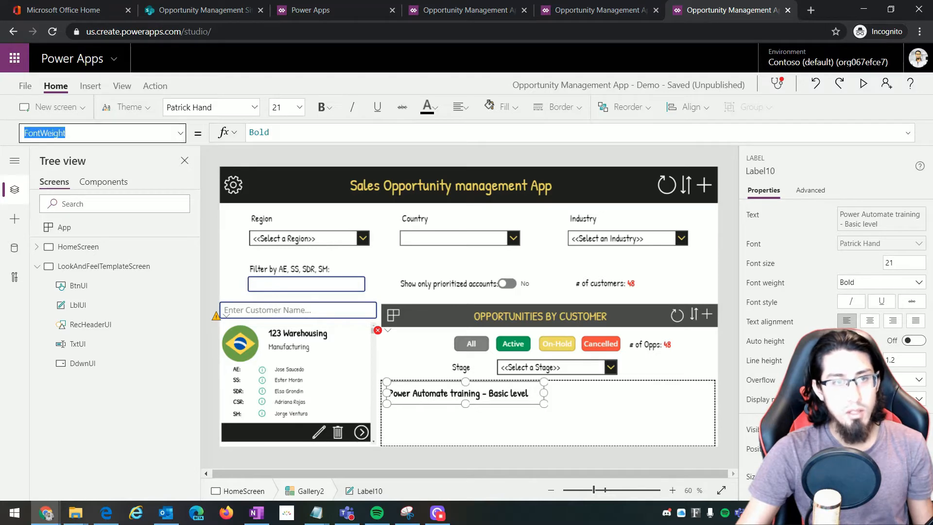
{"action": "type", "text": "Text"}
{"action": "key", "text": "Return"}
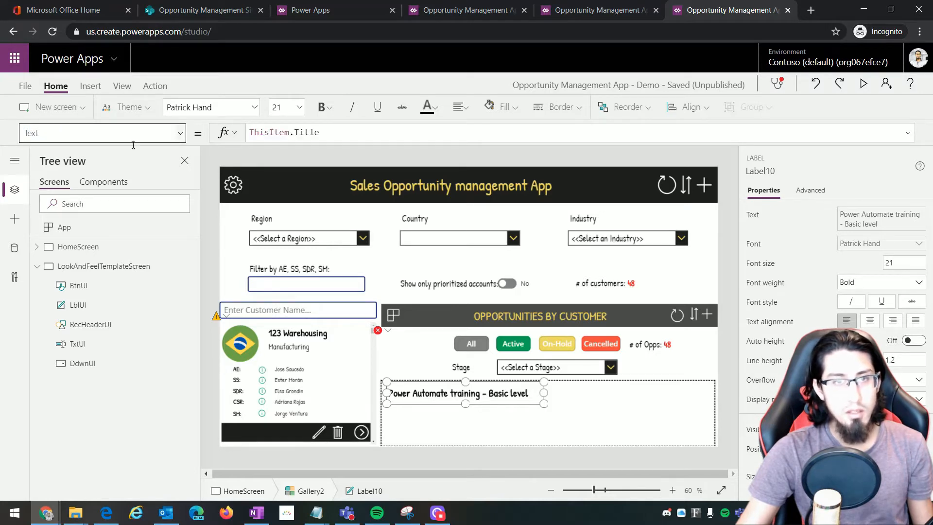
{"action": "left_click", "coordinate": [290, 132]}
{"action": "triple_click", "coordinate": [288, 132]}
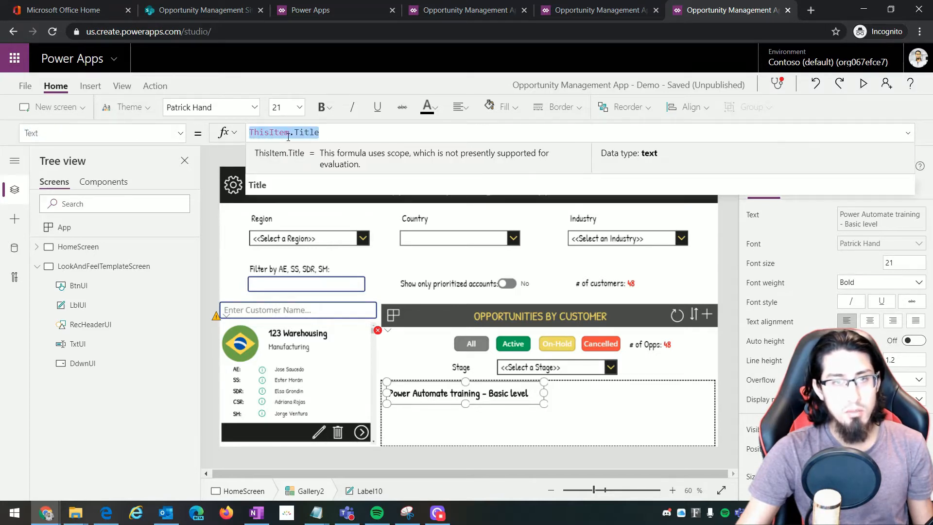
{"action": "left_click", "coordinate": [480, 439]}
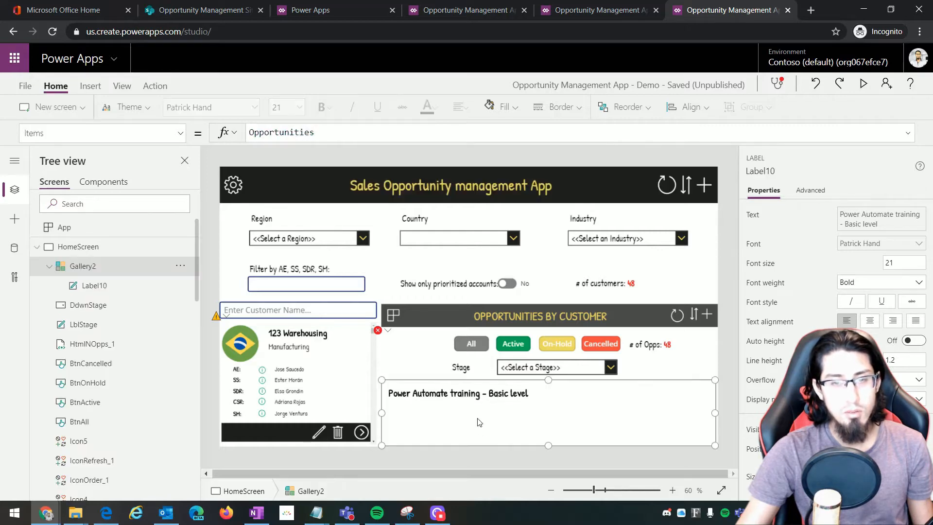
{"action": "left_click", "coordinate": [502, 398]}
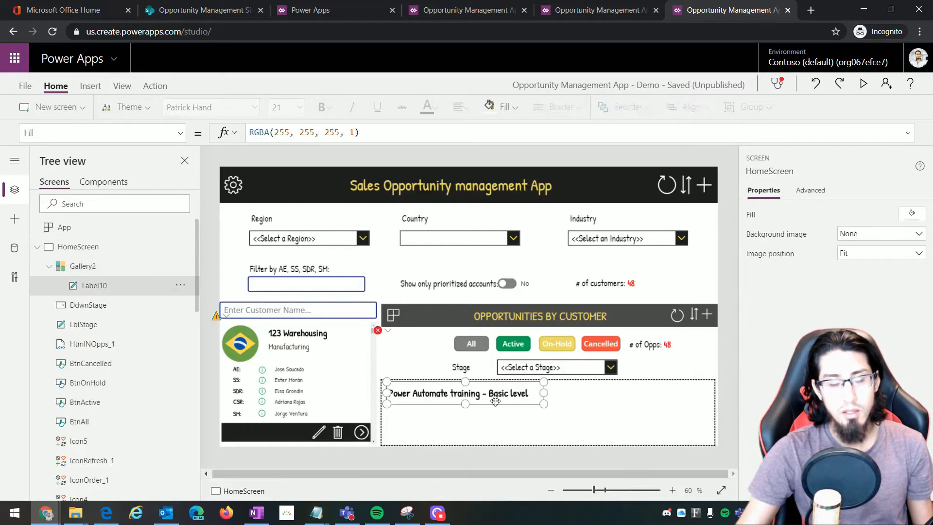
Insert an HTML text control into the opportunities gallery, place it just below the title label, and widen it to about the title's width
{"action": "left_click", "coordinate": [622, 418]}
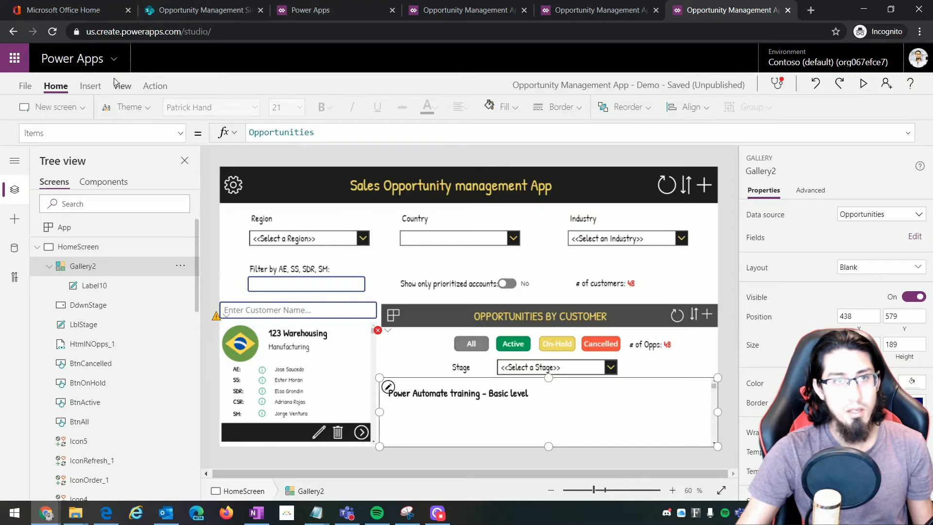
{"action": "left_click", "coordinate": [92, 86]}
{"action": "left_click", "coordinate": [393, 428]}
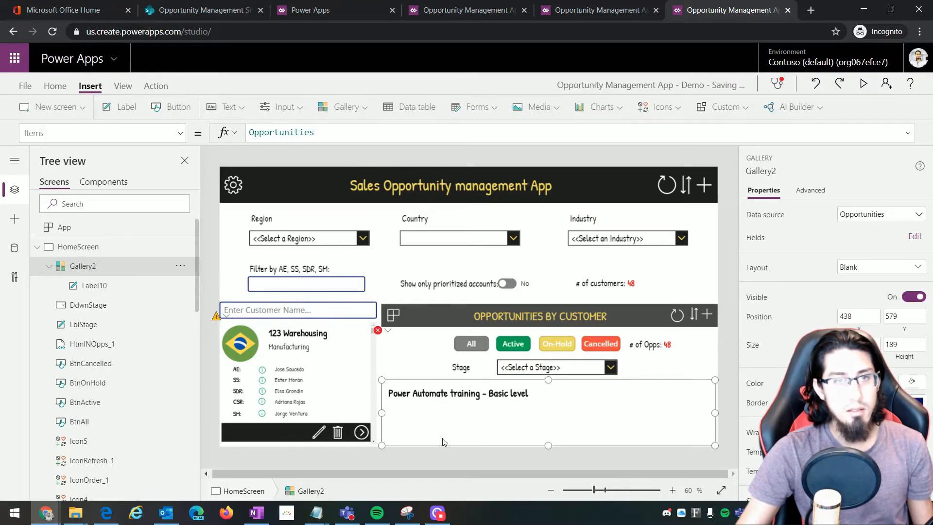
{"action": "left_click", "coordinate": [229, 108]}
{"action": "left_click", "coordinate": [241, 176]}
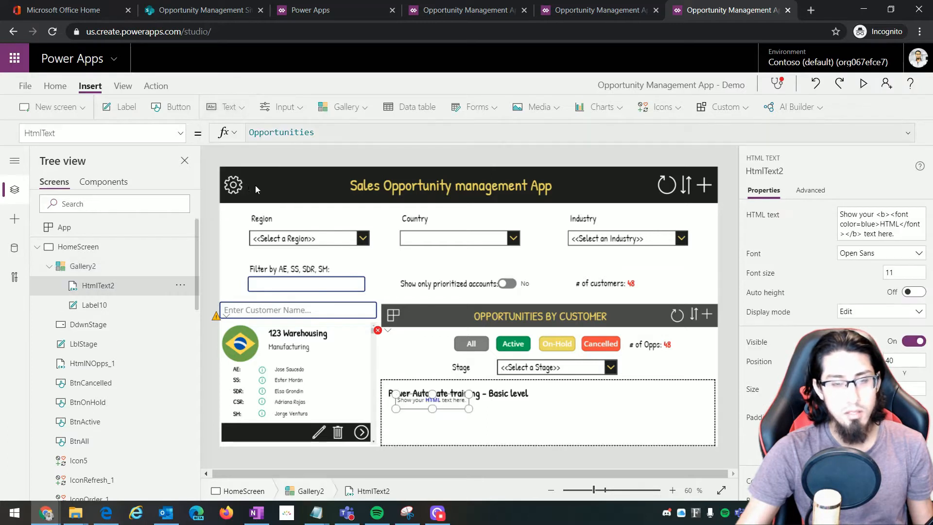
{"action": "left_click_drag", "start_coordinate": [419, 401], "coordinate": [417, 411]}
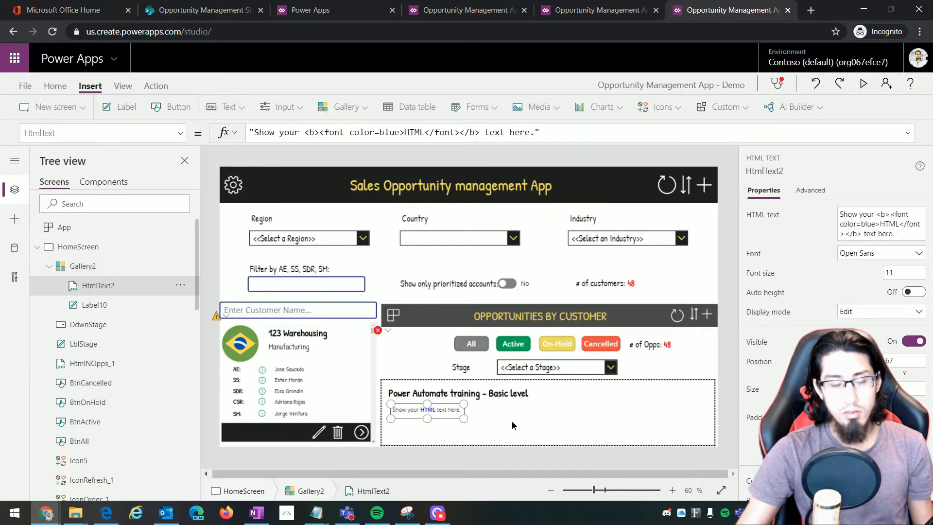
{"action": "left_click_drag", "start_coordinate": [512, 425], "coordinate": [530, 418]}
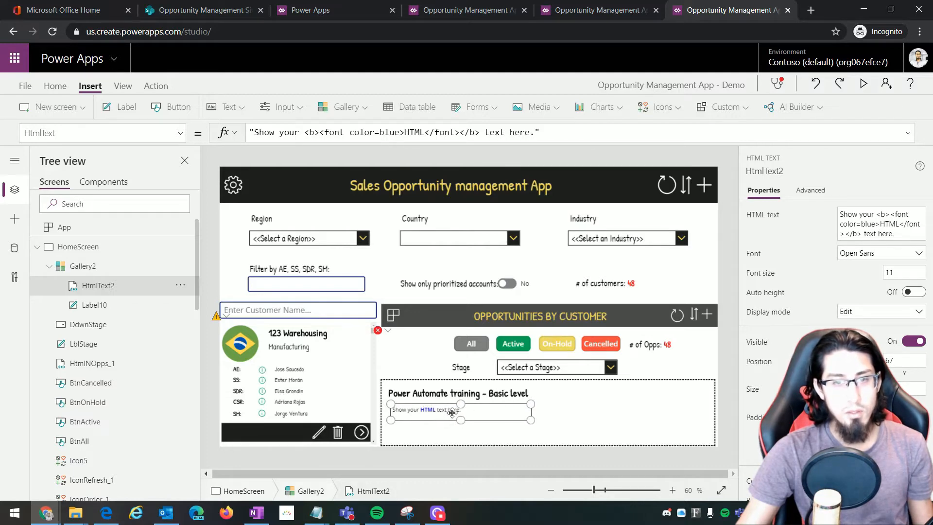
Set the HTML text control's Font property to LblUI.Font
{"action": "left_click", "coordinate": [44, 132]}
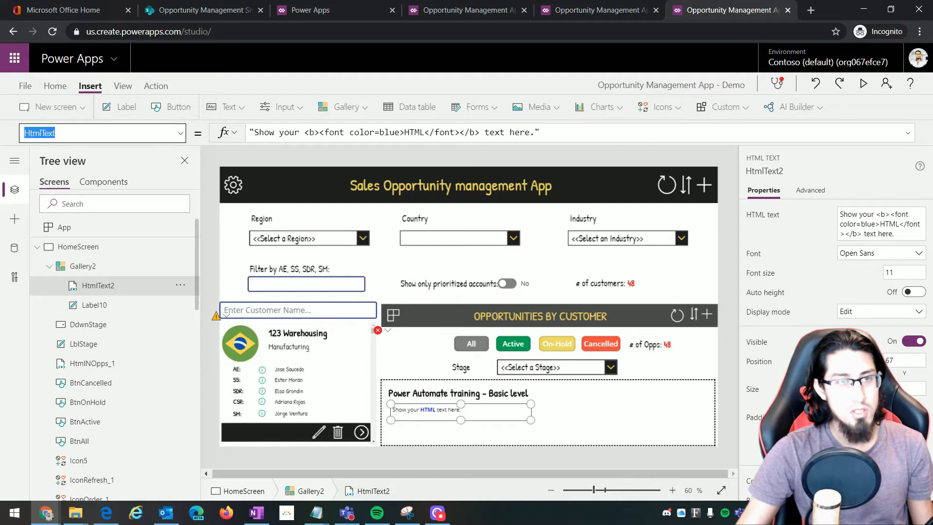
{"action": "type", "text": "Font"}
{"action": "key", "text": "Return"}
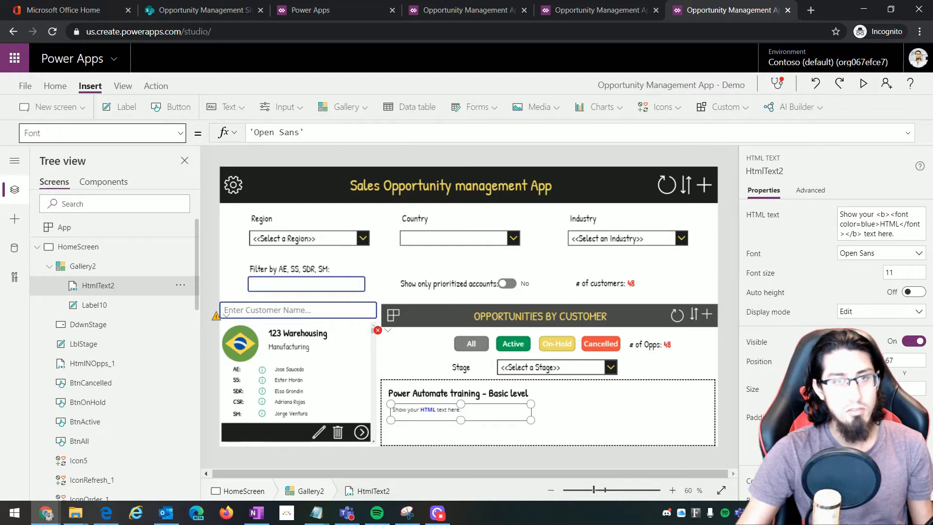
{"action": "left_click_drag", "start_coordinate": [331, 133], "coordinate": [197, 133]}
{"action": "type", "text": "lb"}
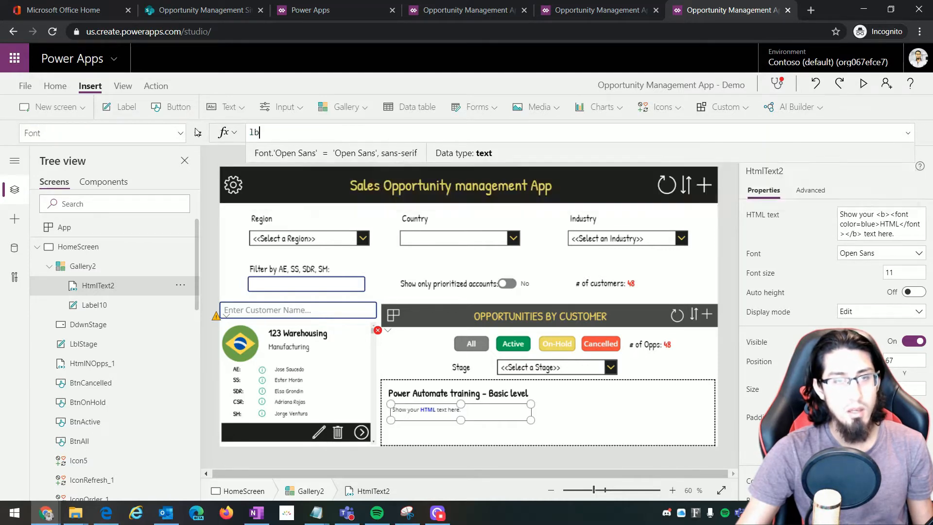
{"action": "type", "text": "lUI"}
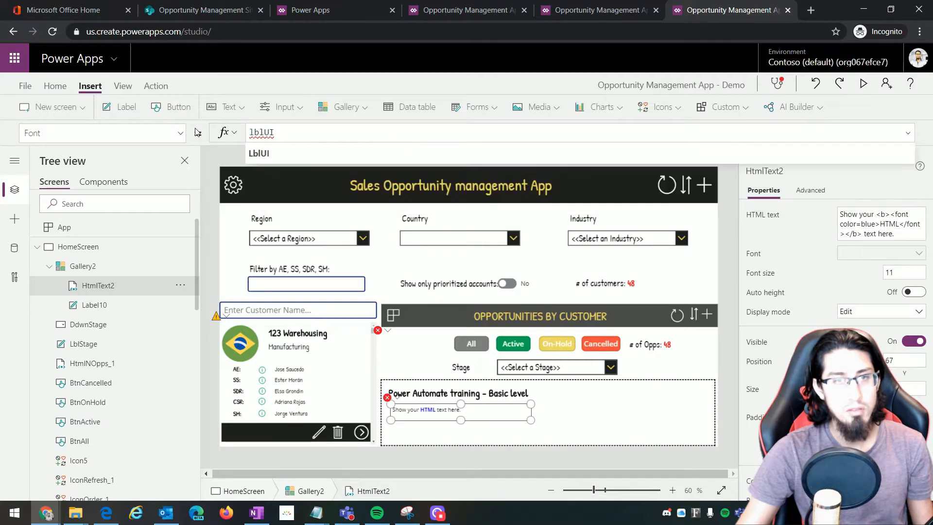
{"action": "type", "text": ".Font"}
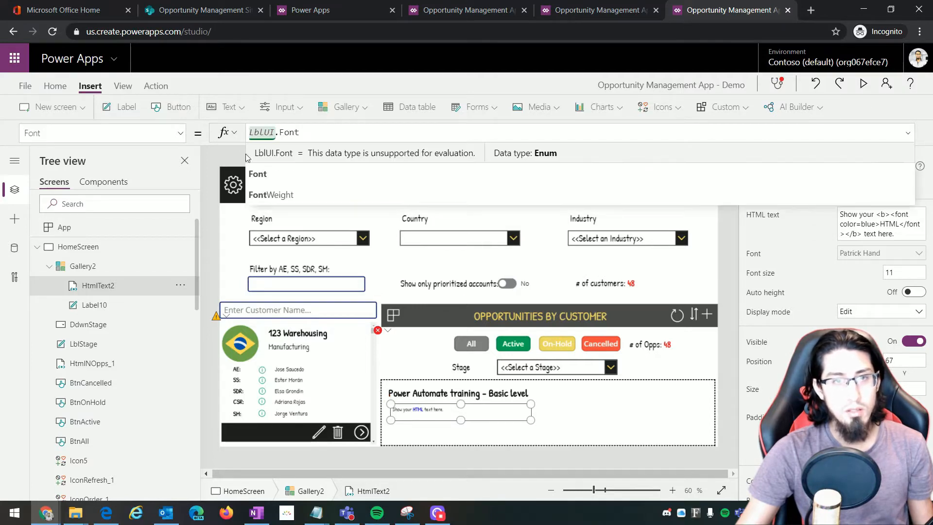
{"action": "left_click", "coordinate": [273, 173]}
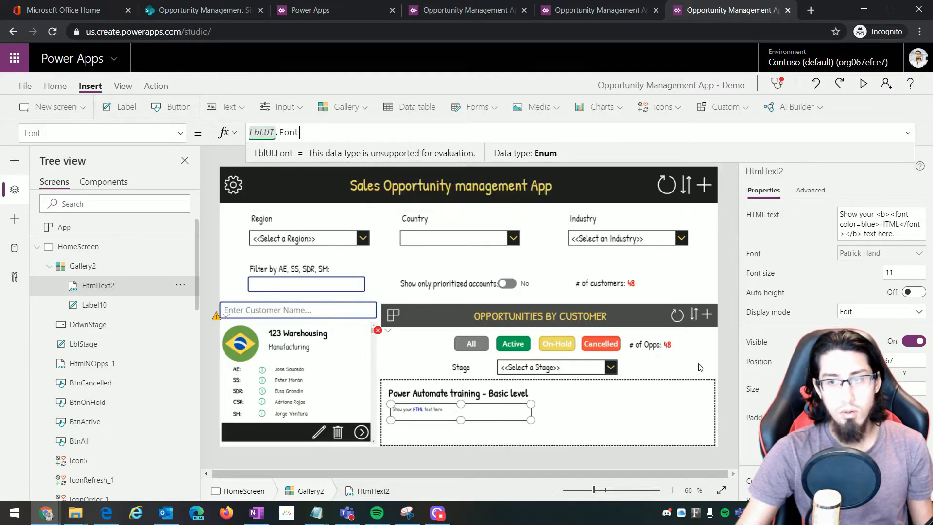
Set the HTML text control's font size to 20 and shift it left to line up with the title label
{"action": "left_click", "coordinate": [901, 272]}
{"action": "type", "text": "2"}
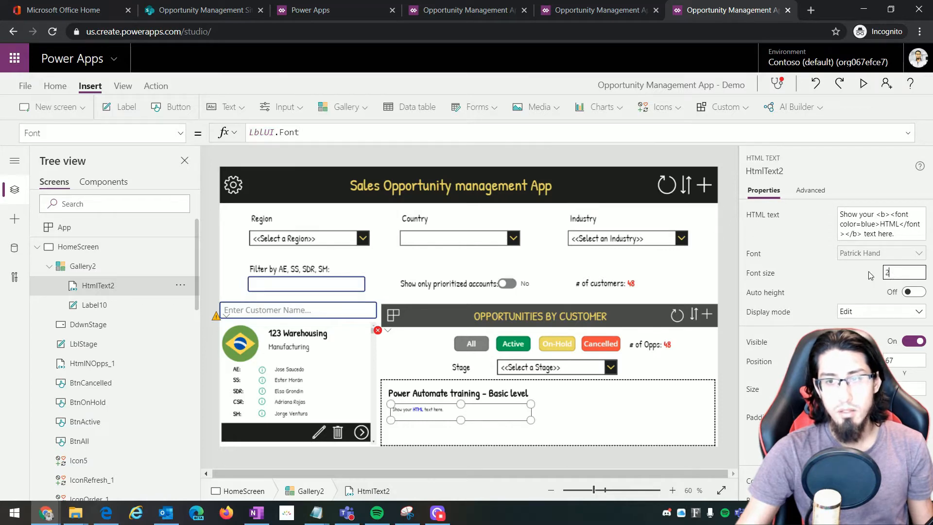
{"action": "type", "text": "0"}
{"action": "key", "text": "Return"}
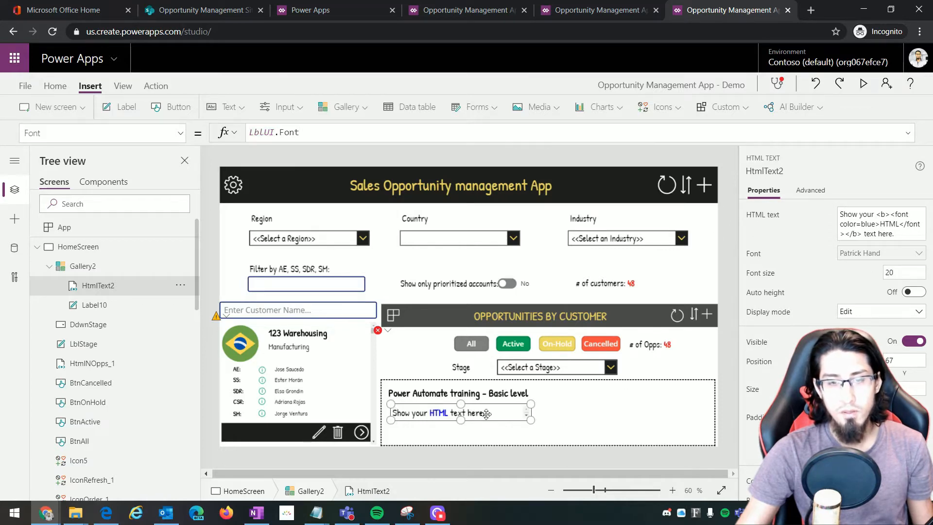
{"action": "left_click_drag", "start_coordinate": [434, 413], "coordinate": [429, 414]}
Clear the sample content from the HTML text control's HtmlText property, keeping only the empty quotation marks
{"action": "left_click", "coordinate": [30, 132]}
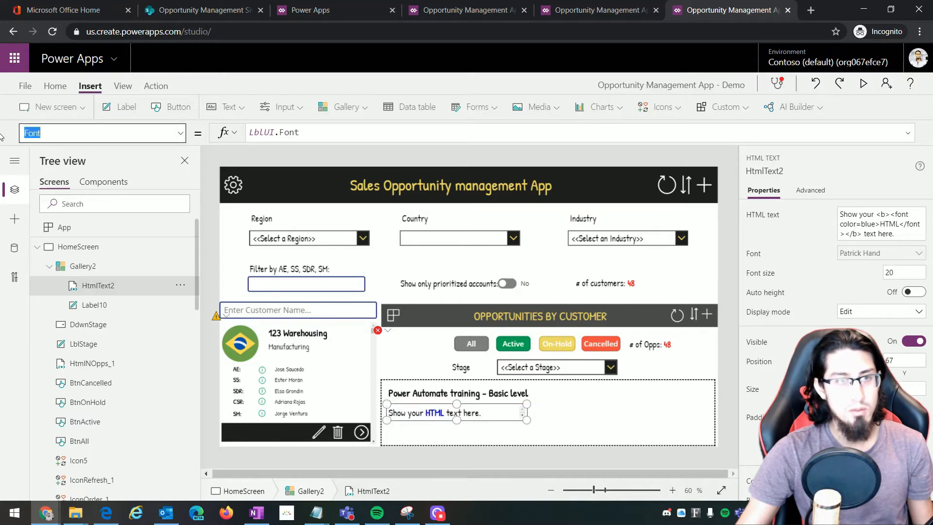
{"action": "type", "text": "Text"}
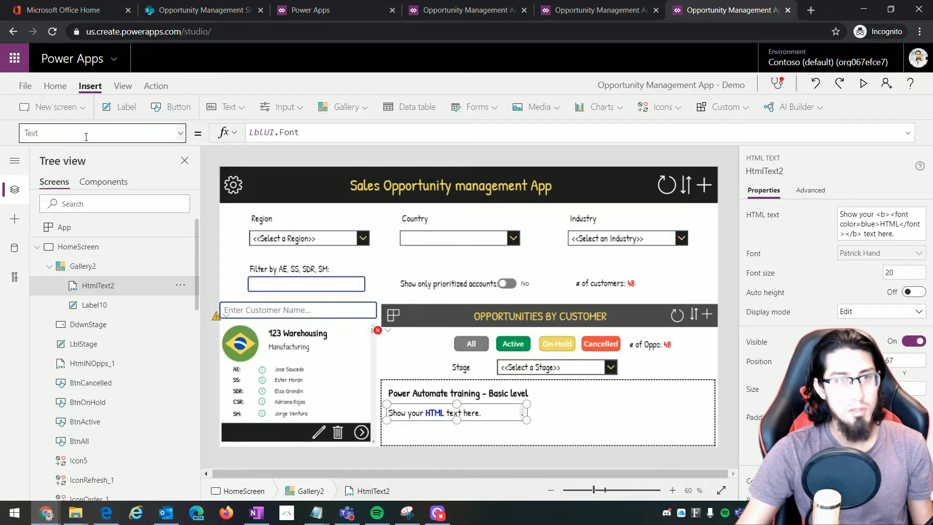
{"action": "left_click", "coordinate": [178, 133]}
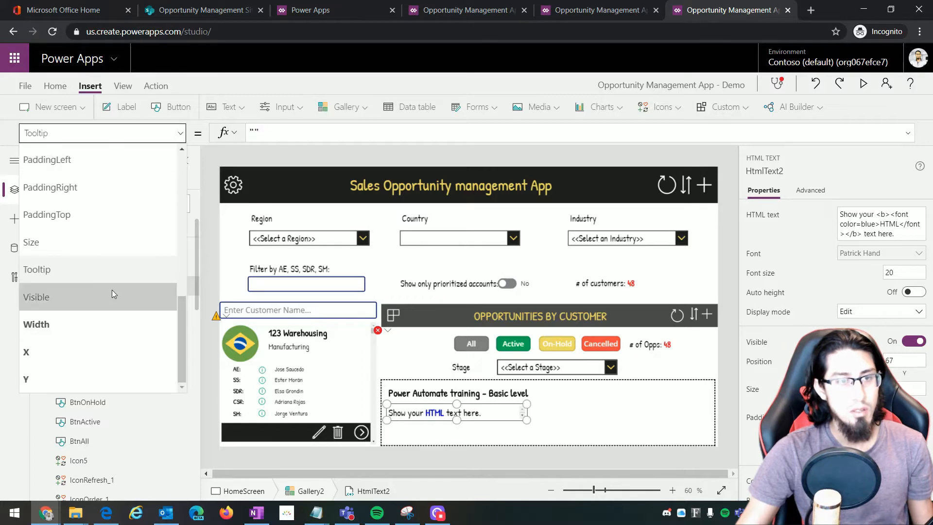
{"action": "scroll", "coordinate": [103, 302], "scroll_direction": "up", "scroll_amount": 3}
{"action": "scroll", "coordinate": [103, 301], "scroll_direction": "up", "scroll_amount": 1}
{"action": "left_click", "coordinate": [103, 258]}
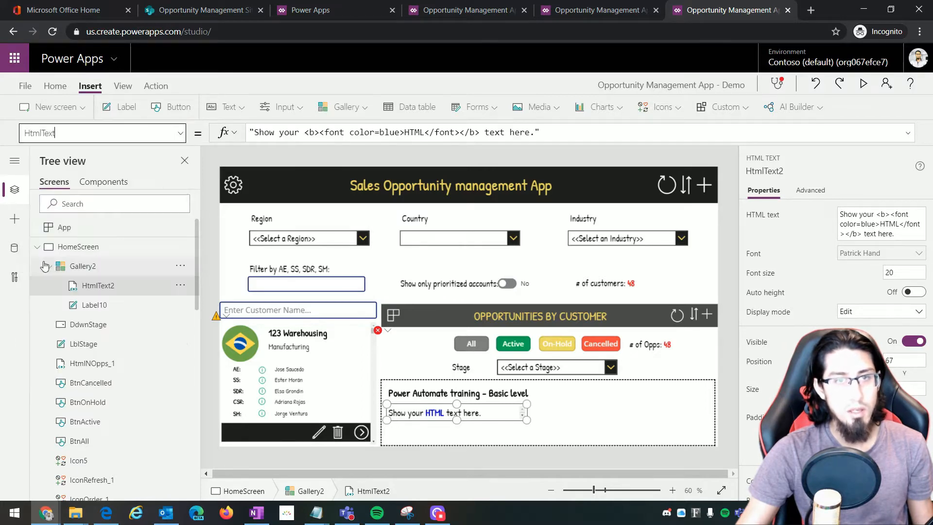
{"action": "left_click", "coordinate": [535, 132]}
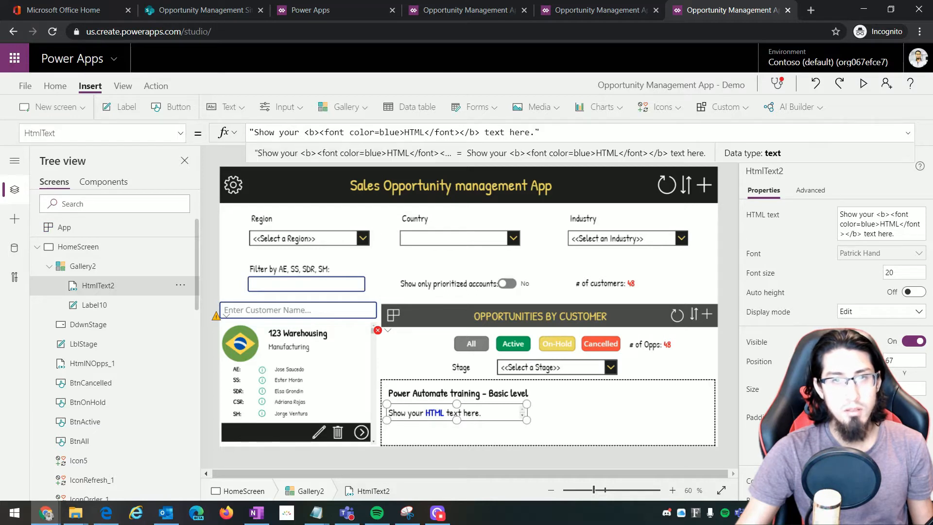
{"action": "left_click_drag", "start_coordinate": [535, 132], "coordinate": [255, 132]}
{"action": "key", "text": "BackSpace"}
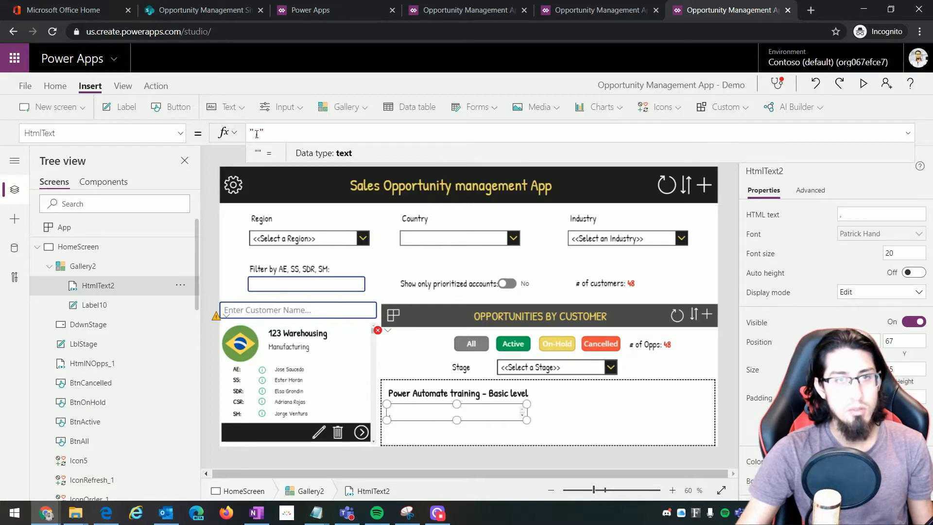
Enter the bold label "<b>Oppt. ID: </b>" as the HTML text control's HtmlText string
{"action": "type", "text": "<>"}
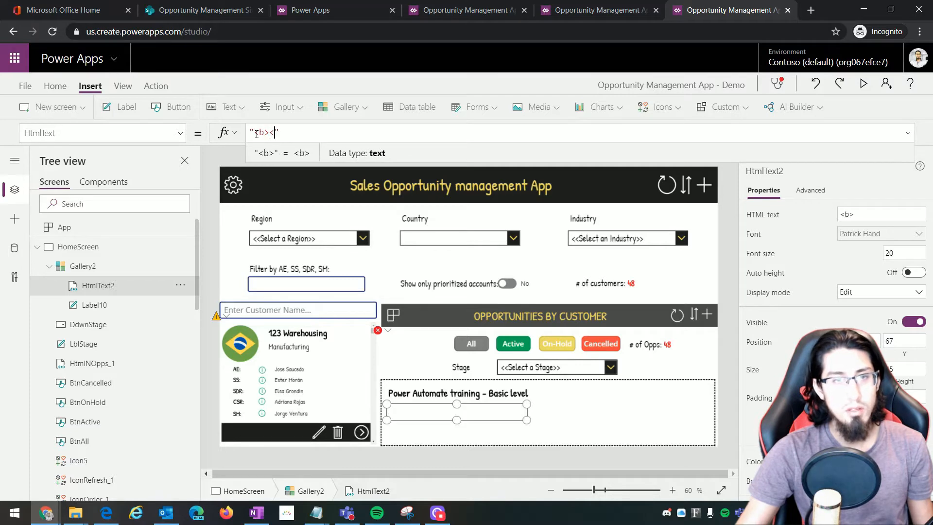
{"action": "type", "text": "?"}
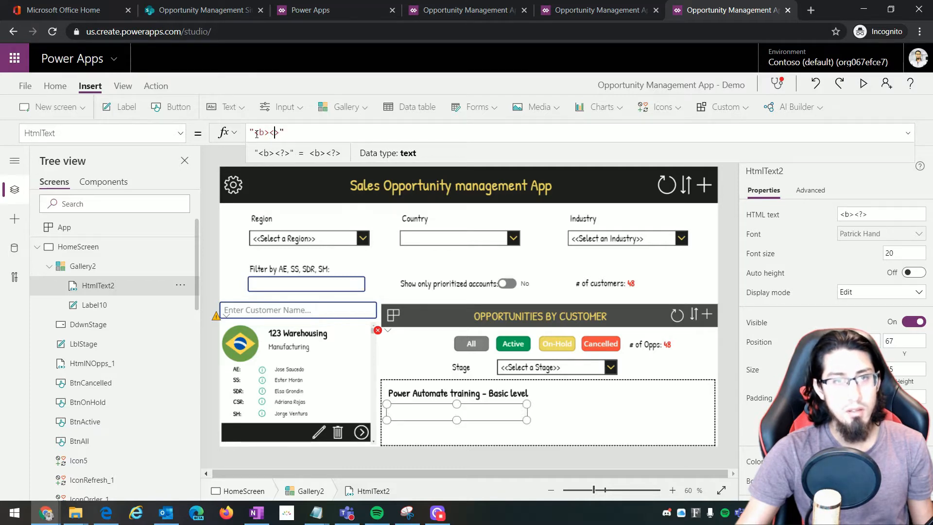
{"action": "type", "text": "/"}
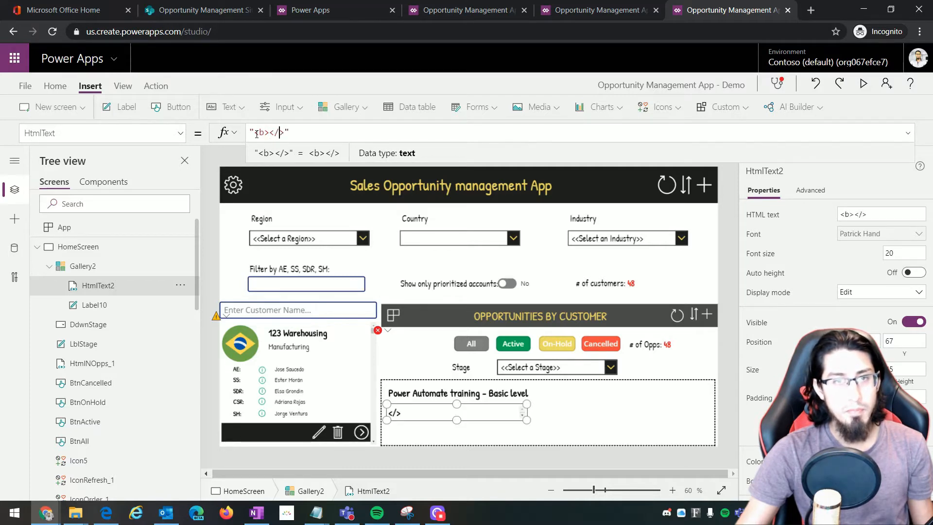
{"action": "type", "text": "b"}
{"action": "key", "text": "Left"}
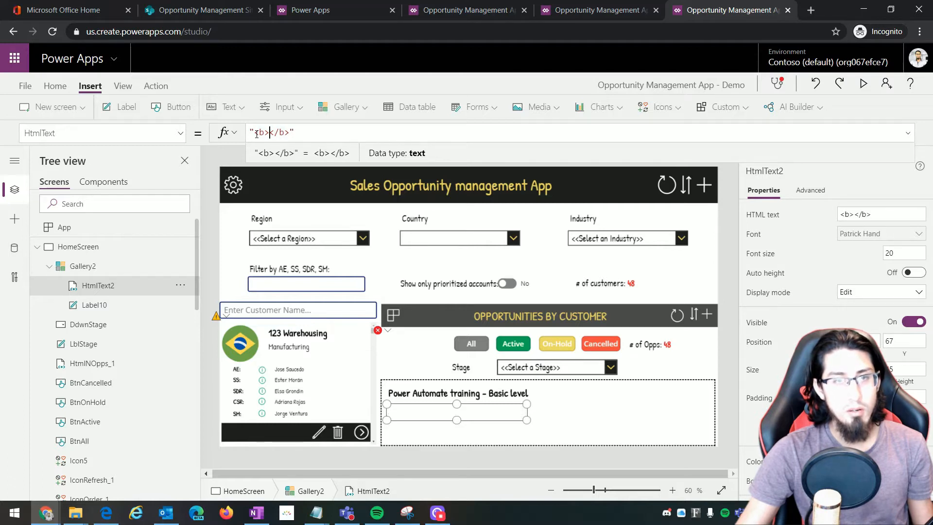
{"action": "type", "text": "O"}
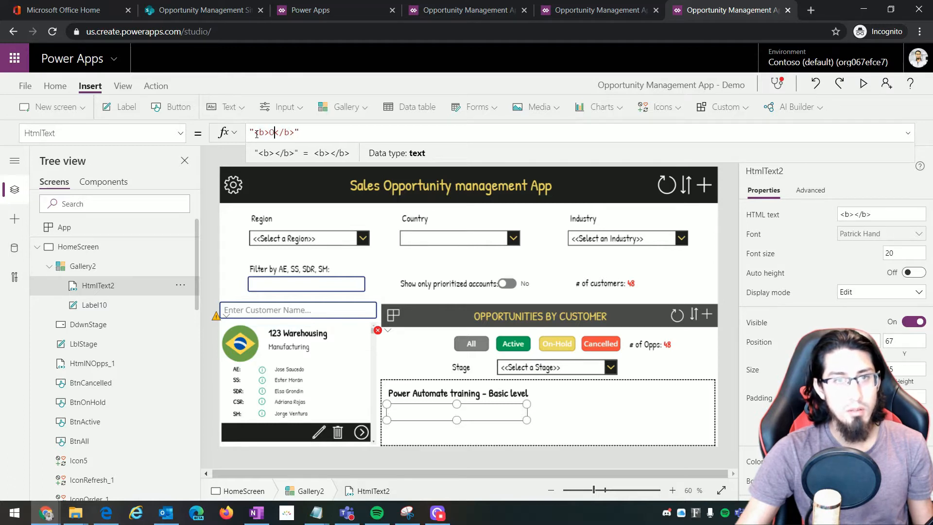
{"action": "type", "text": "pp"}
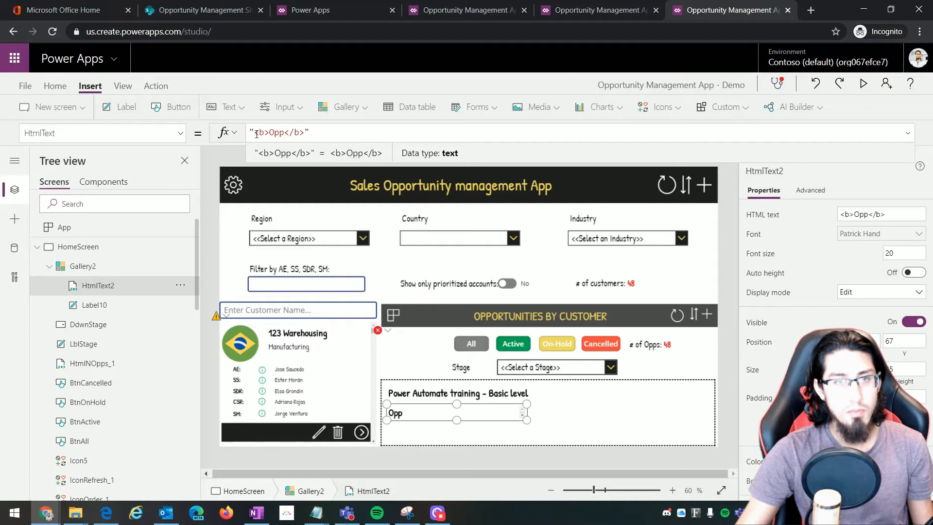
{"action": "type", "text": "t. ID"}
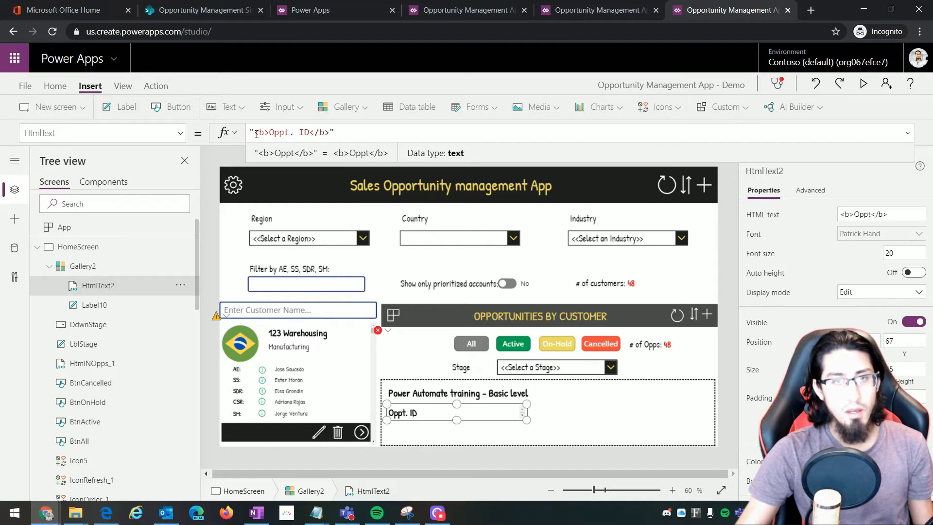
{"action": "type", "text": ":"}
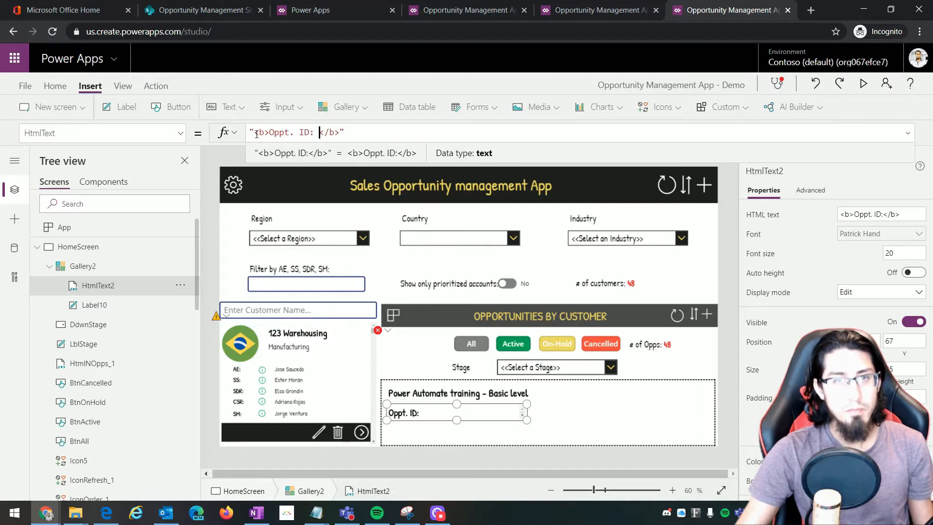
{"action": "key", "text": "Right"}
{"action": "key", "text": "Right"}
{"action": "key", "text": "Right"}
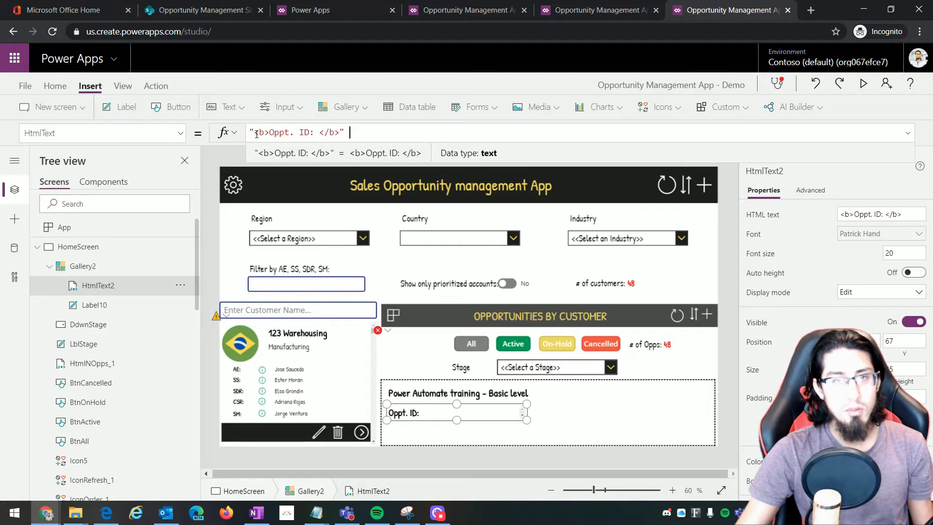
Append & ThisItem.OpptID after the bold Oppt. ID label in the HtmlText formula
{"action": "type", "text": "& This"}
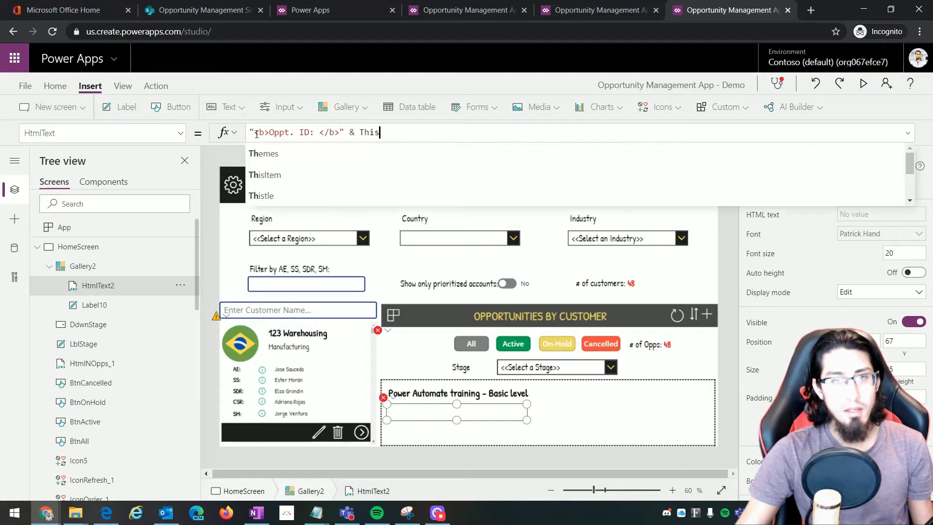
{"action": "type", "text": "I"}
{"action": "key", "text": "Tab"}
{"action": "type", "text": "."}
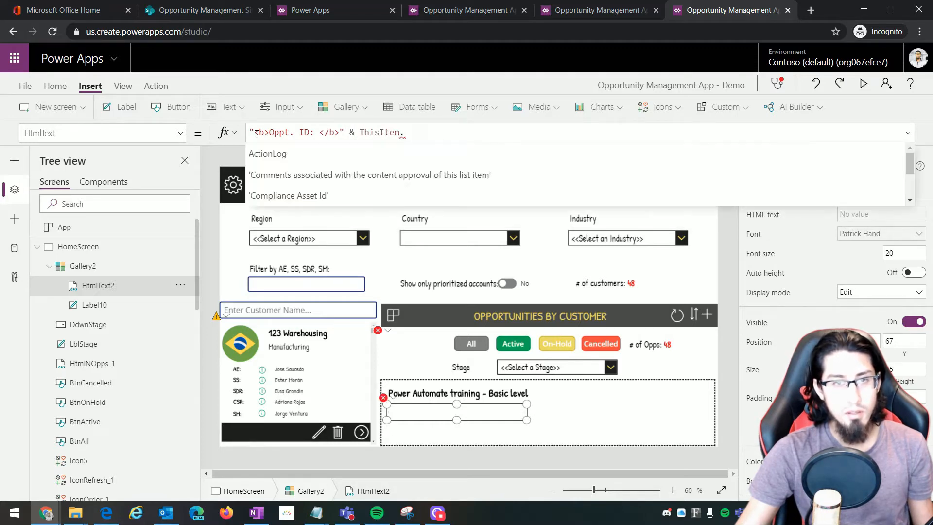
{"action": "type", "text": "O"}
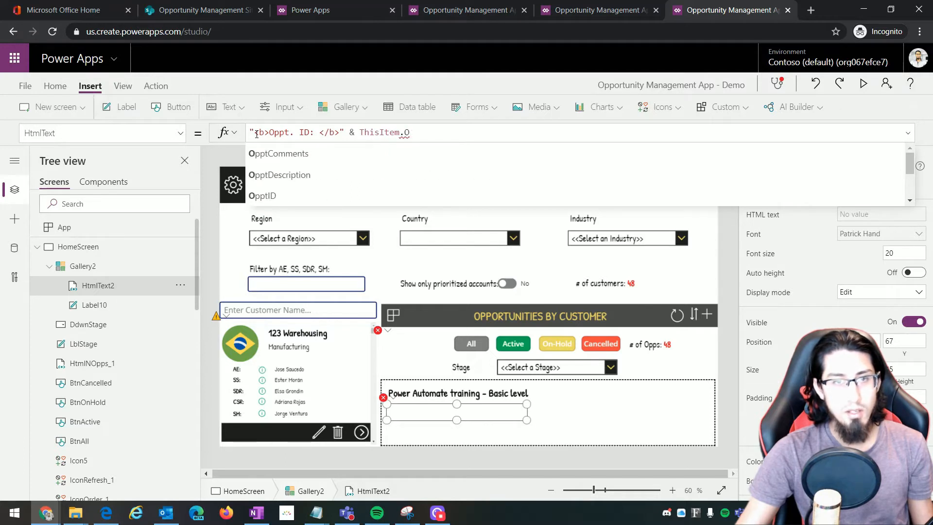
{"action": "type", "text": "p"}
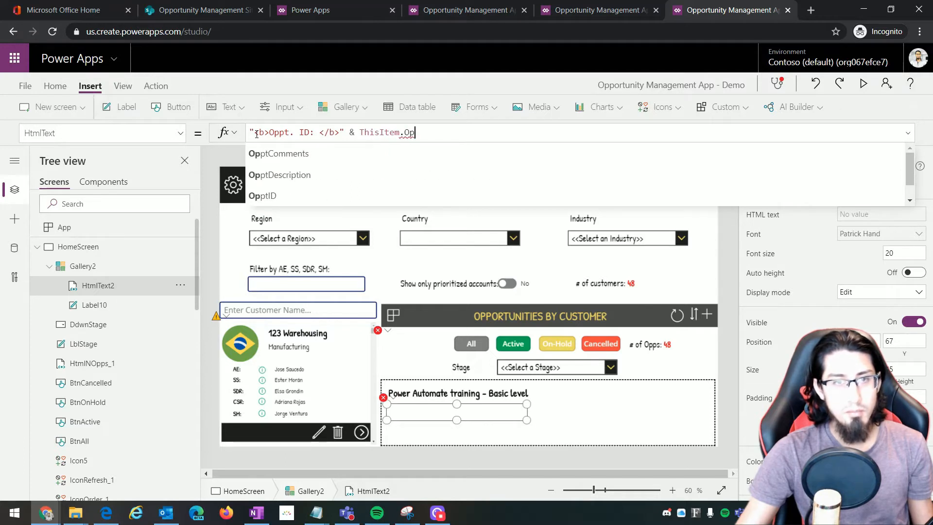
{"action": "left_click", "coordinate": [271, 196]}
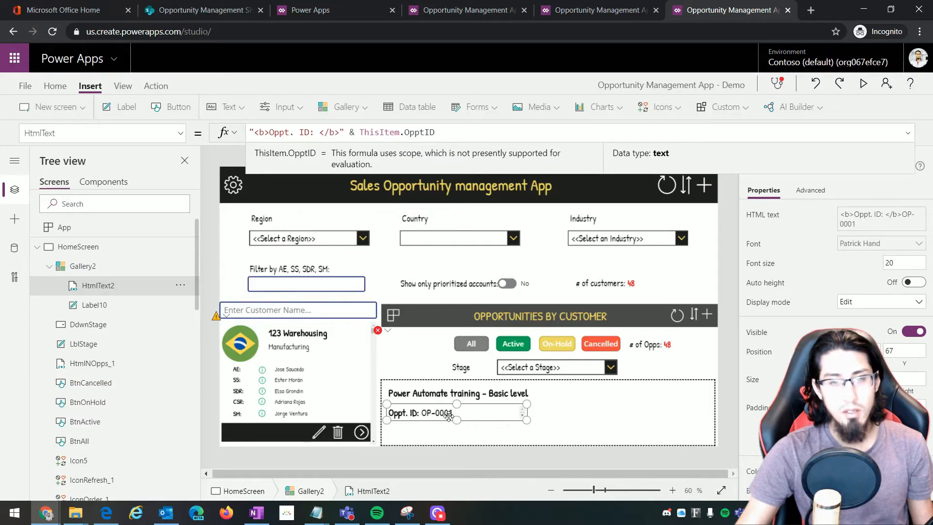
Slightly enlarge the Oppt. ID HTML text control and place a copy of it directly below in the gallery
{"action": "left_click_drag", "start_coordinate": [528, 422], "coordinate": [507, 440]}
{"action": "key", "text": "ctrl+c"}
{"action": "left_click", "coordinate": [545, 418]}
{"action": "key", "text": "ctrl+v"}
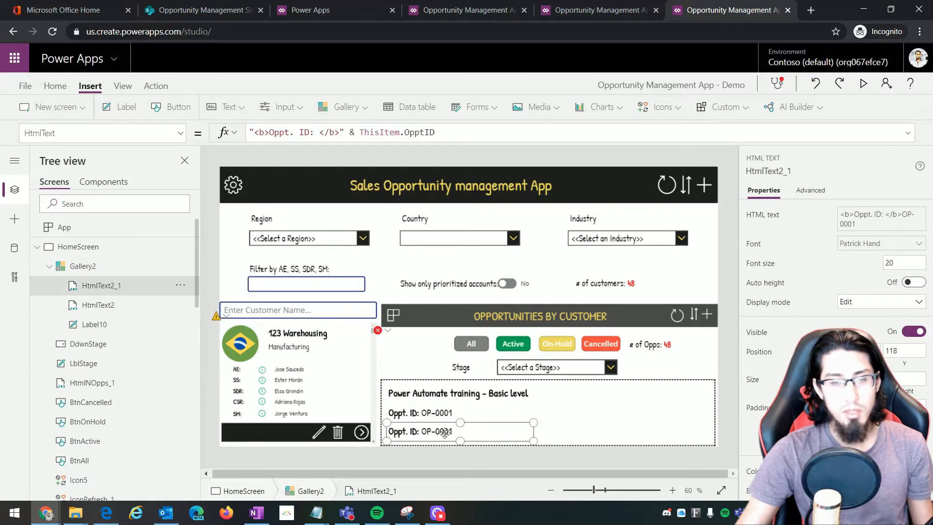
Change the bold label in the lower copy's HtmlText formula to "Stage : "
{"action": "left_click", "coordinate": [286, 132]}
{"action": "left_click_drag", "start_coordinate": [287, 132], "coordinate": [270, 132]}
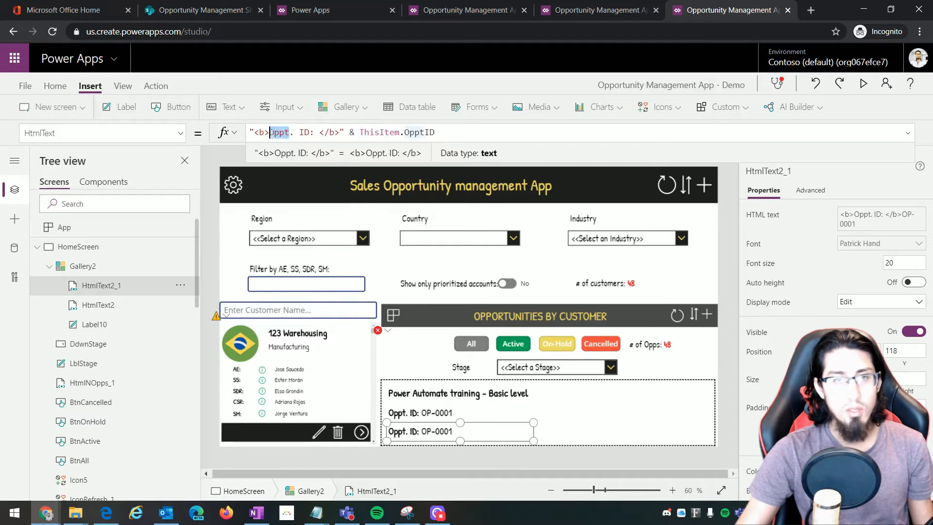
{"action": "type", "text": "Stage"}
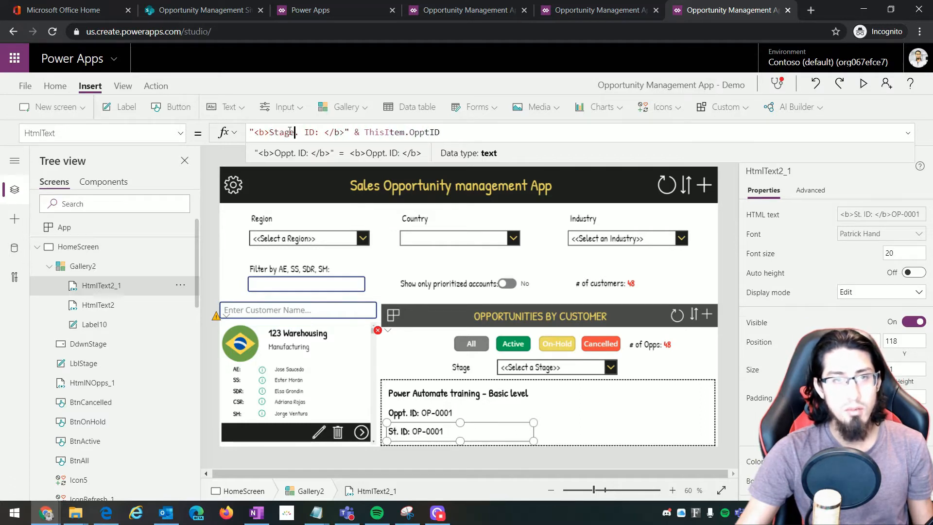
{"action": "left_click_drag", "start_coordinate": [315, 132], "coordinate": [299, 132]}
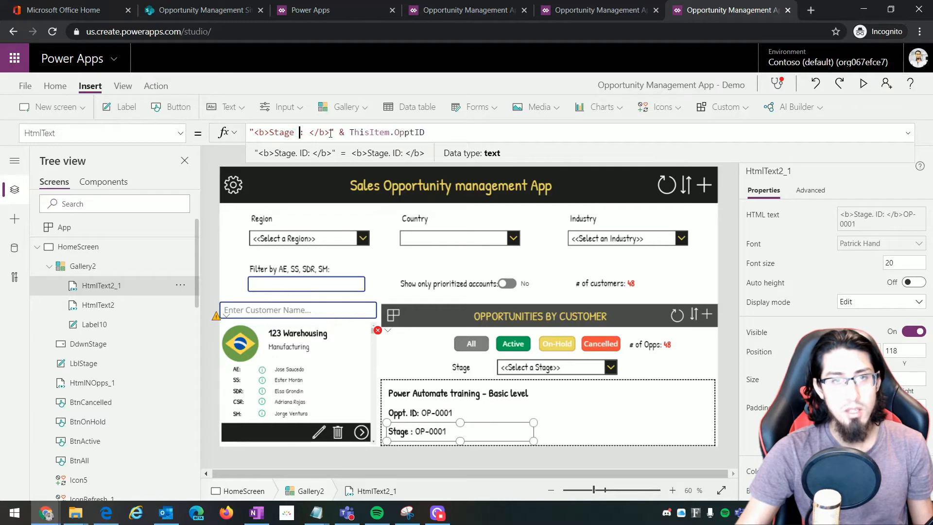
Replace the OpptID field in the Stage control's formula with OpptStage
{"action": "left_click_drag", "start_coordinate": [424, 132], "coordinate": [395, 132]}
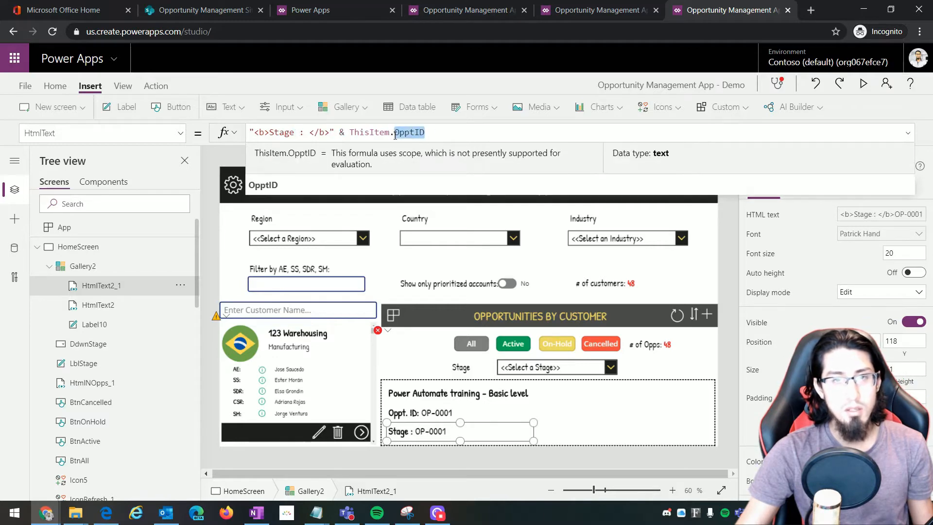
{"action": "key", "text": "BackSpace"}
{"action": "type", "text": "St"}
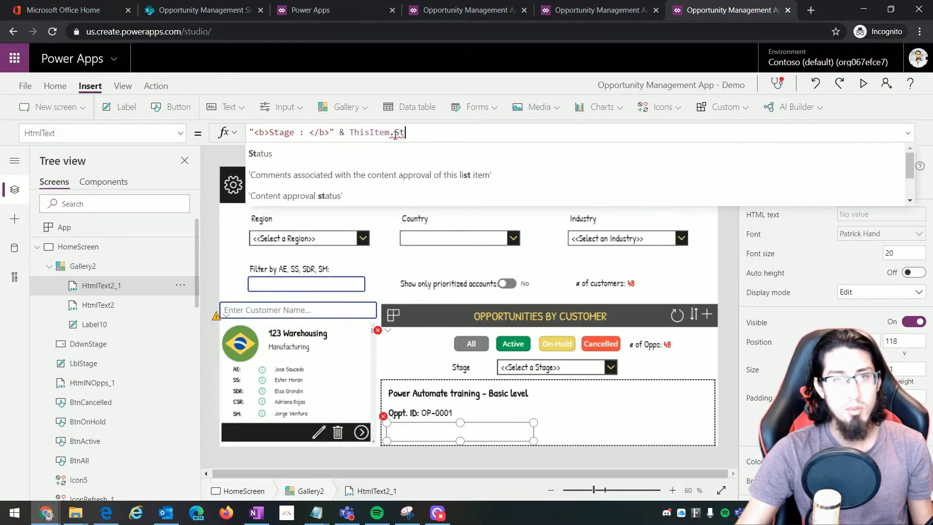
{"action": "type", "text": "a"}
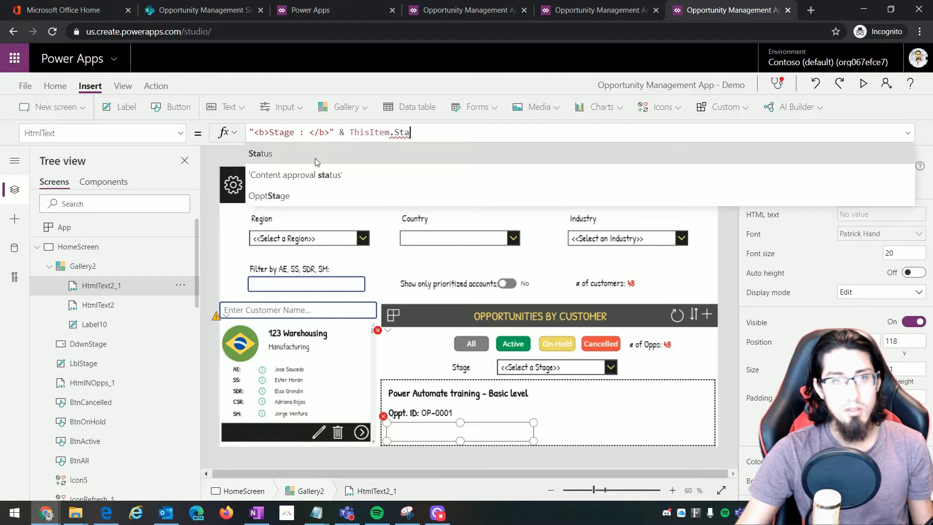
{"action": "left_click", "coordinate": [285, 200]}
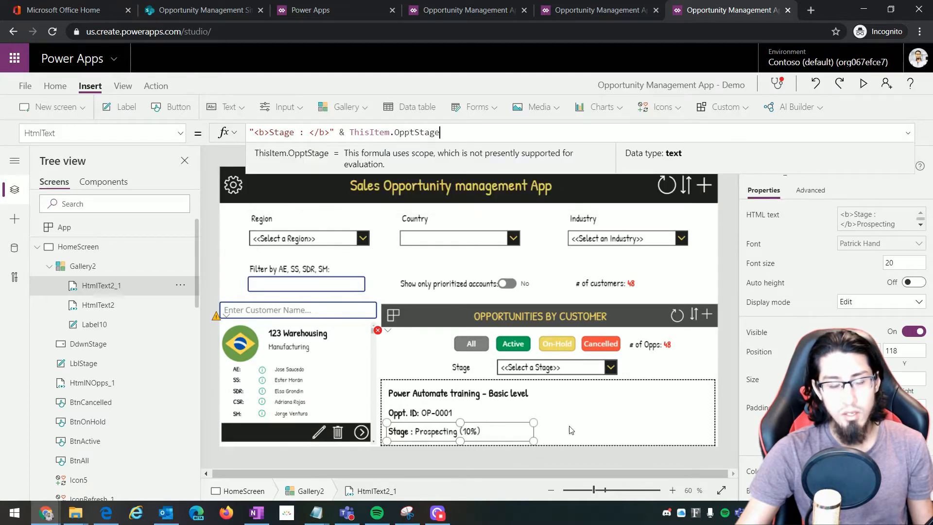
Paste another copy of the Oppt. ID control into the gallery and align it on the same row at the gallery's right side
{"action": "left_click", "coordinate": [586, 428]}
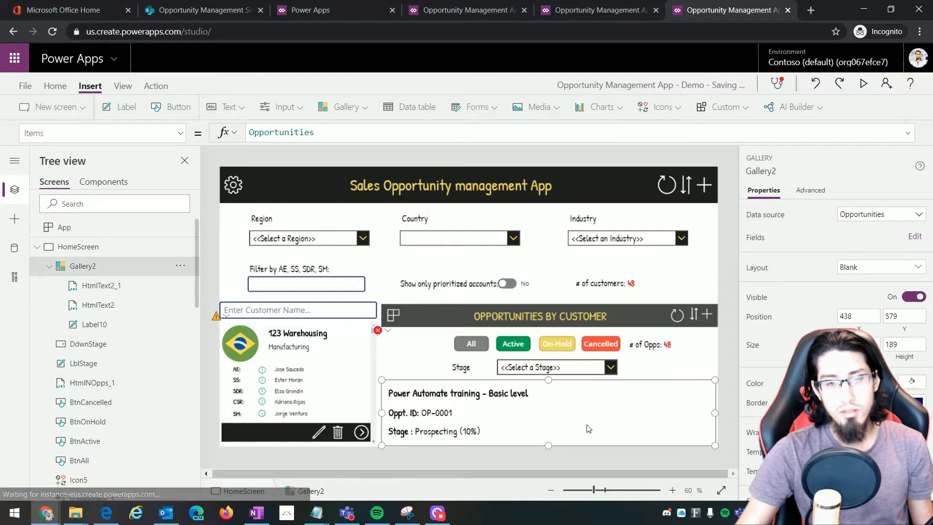
{"action": "key", "text": "ctrl+v"}
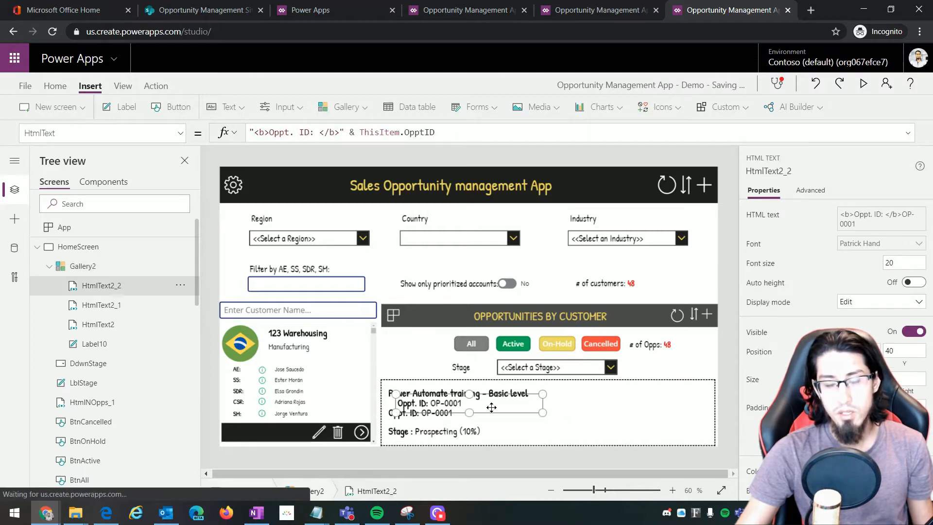
{"action": "left_click_drag", "start_coordinate": [491, 407], "coordinate": [663, 418]}
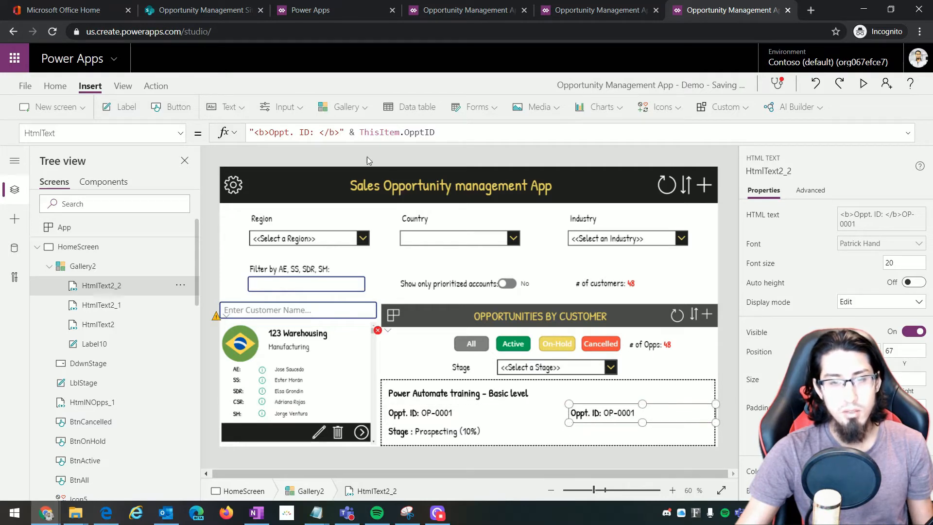
Change the right-hand Oppt. ID copy's formula to a bold "Deal Size: " label with ThisItem.PotentialDealSize, and move the control slightly down
{"action": "left_click_drag", "start_coordinate": [309, 132], "coordinate": [270, 132]}
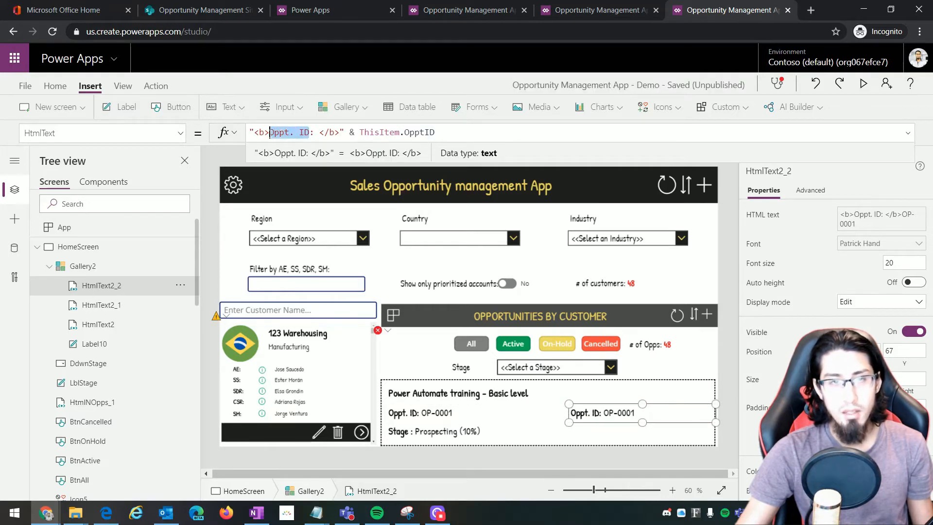
{"action": "type", "text": "Deal Size"}
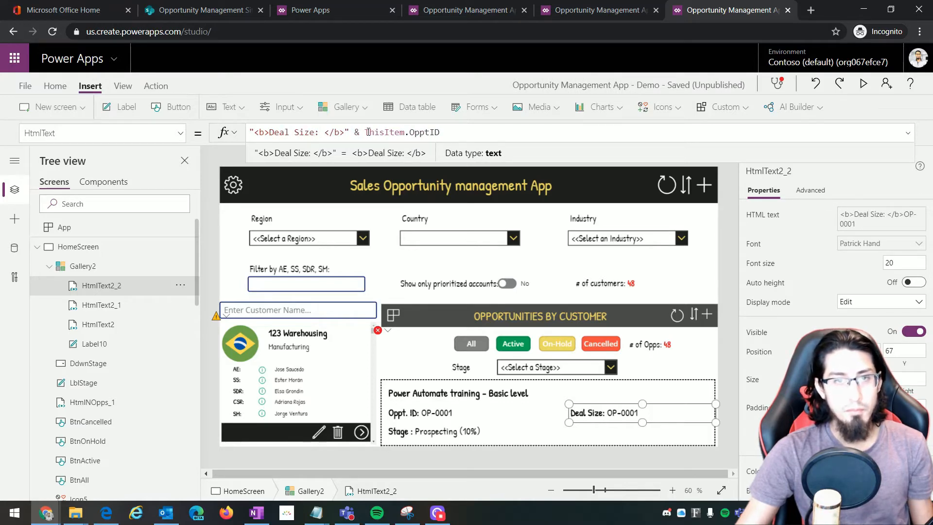
{"action": "double_click", "coordinate": [384, 132]}
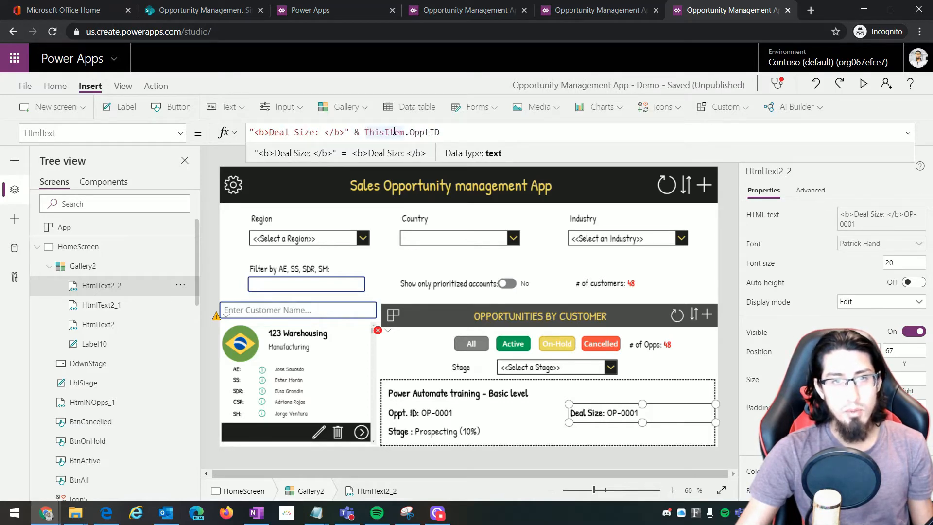
{"action": "left_click_drag", "start_coordinate": [410, 132], "coordinate": [440, 132]}
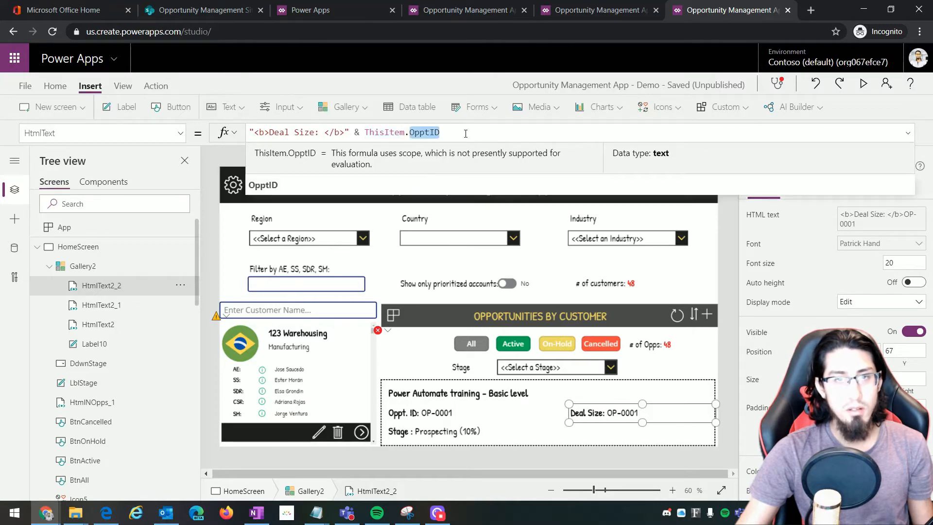
{"action": "key", "text": "BackSpace"}
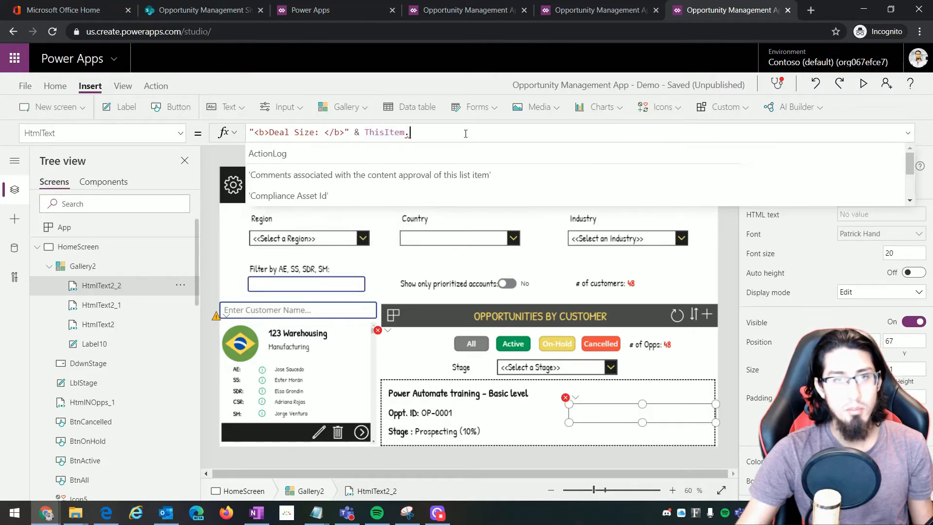
{"action": "type", "text": "Po"}
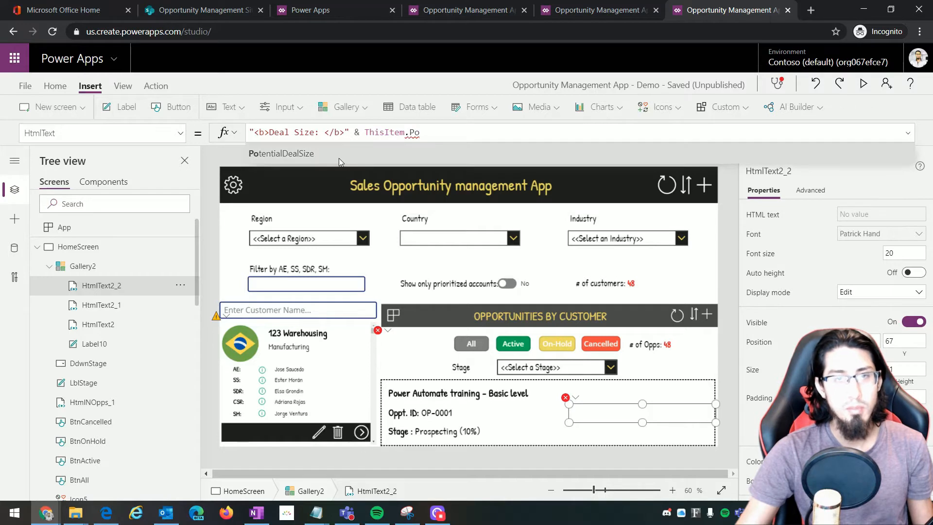
{"action": "left_click", "coordinate": [338, 158]}
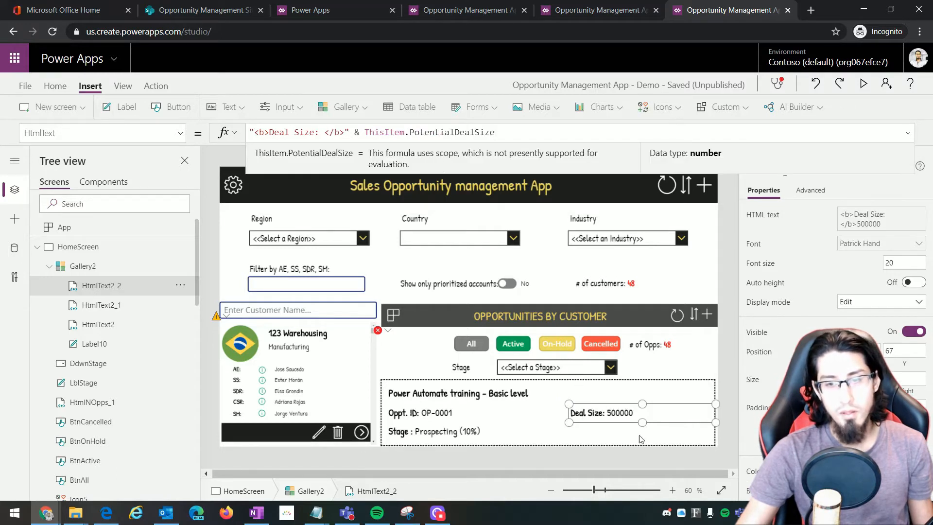
{"action": "left_click_drag", "start_coordinate": [616, 416], "coordinate": [615, 421]}
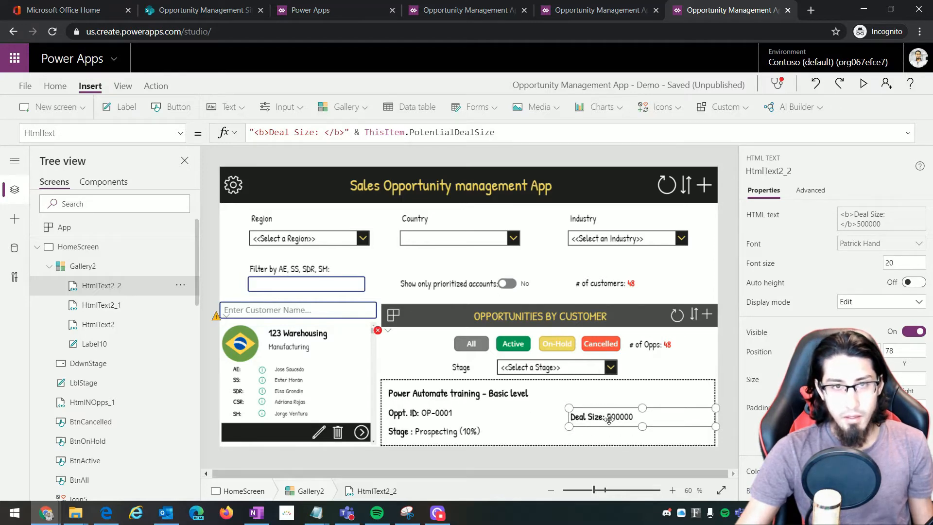
Wrap ThisItem.PotentialDealSize in the Deal Size formula in a Text function with the format "[$-en-US]$ #,###"
{"action": "left_click", "coordinate": [522, 131]}
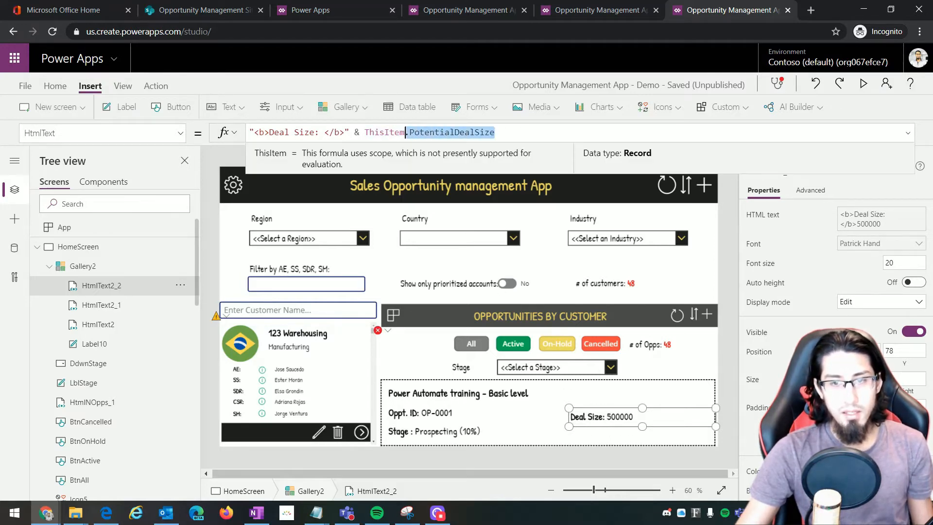
{"action": "left_click", "coordinate": [374, 131]}
{"action": "type", "text": "Text"}
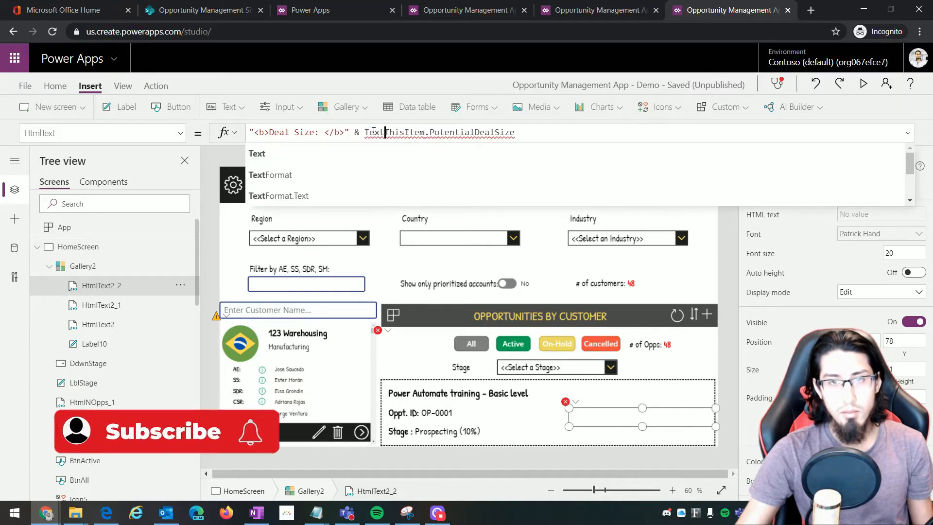
{"action": "type", "text": "("}
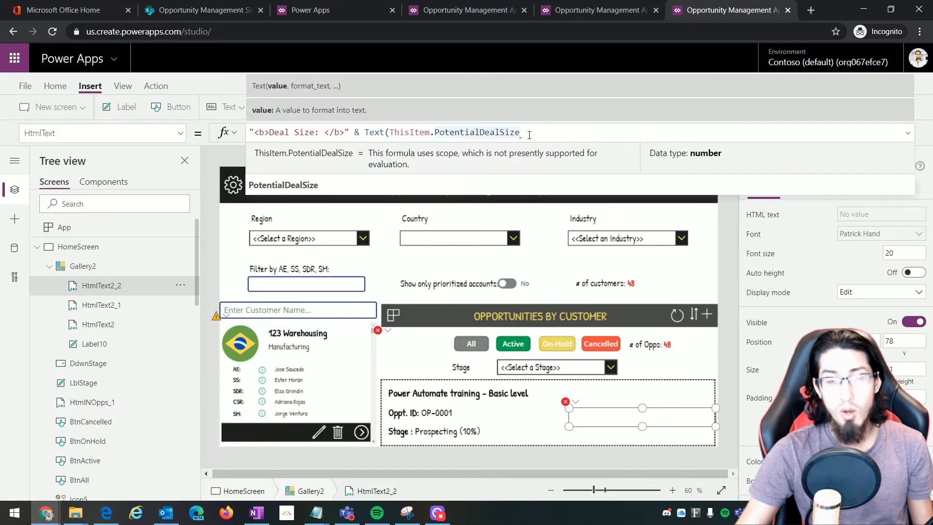
{"action": "type", "text": ","}
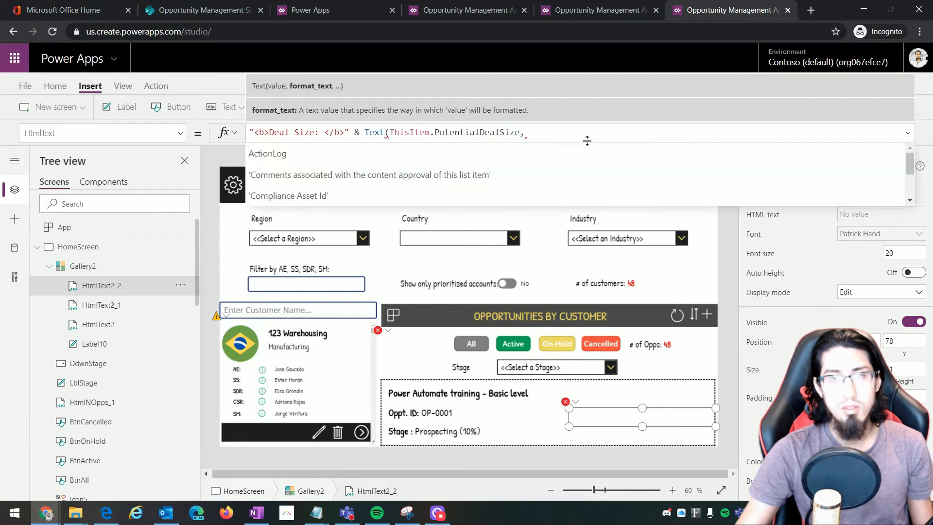
{"action": "type", "text": "\"[$-en-US]$ #,###\""}
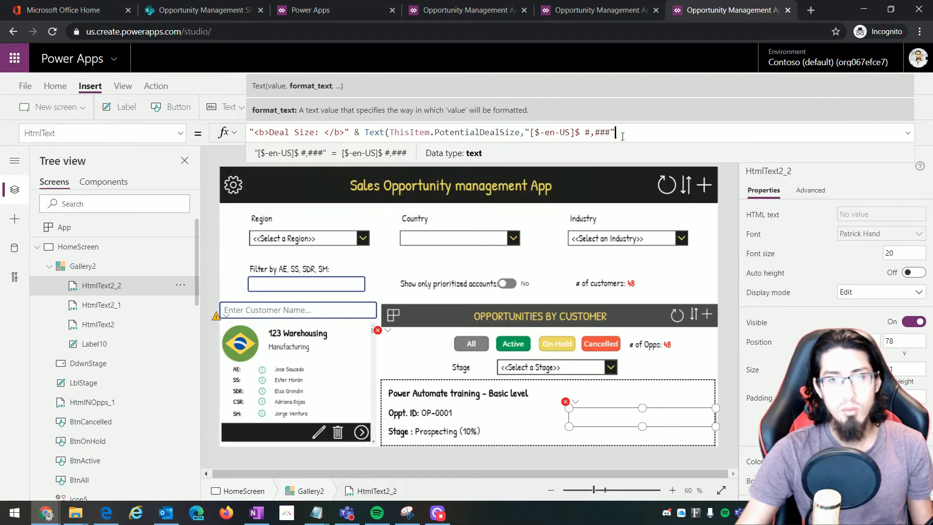
{"action": "type", "text": ")"}
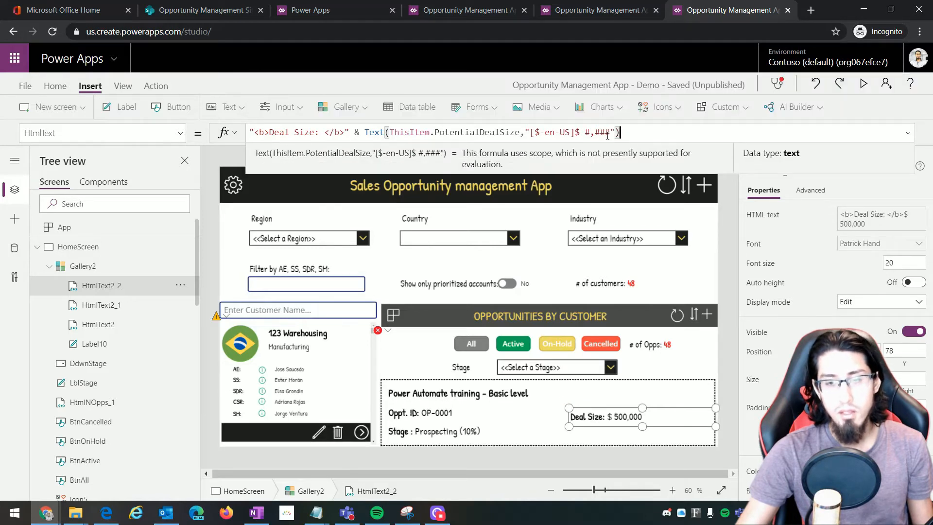
{"action": "left_click", "coordinate": [531, 133]}
{"action": "mouse_move", "coordinate": [531, 132]}
{"action": "left_mouse_down"}
{"action": "mouse_move", "coordinate": [576, 133]}
{"action": "mouse_move", "coordinate": [536, 132]}
{"action": "left_mouse_up"}
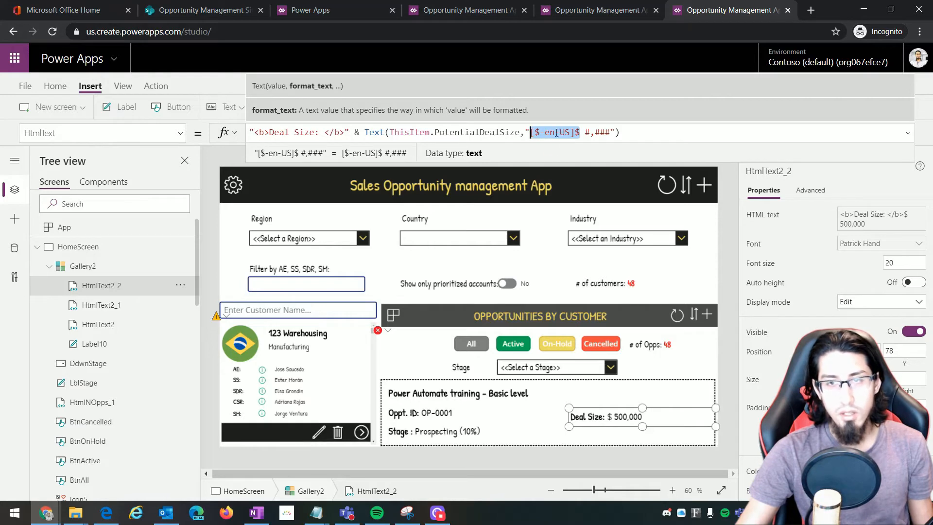
{"action": "left_click", "coordinate": [591, 133]}
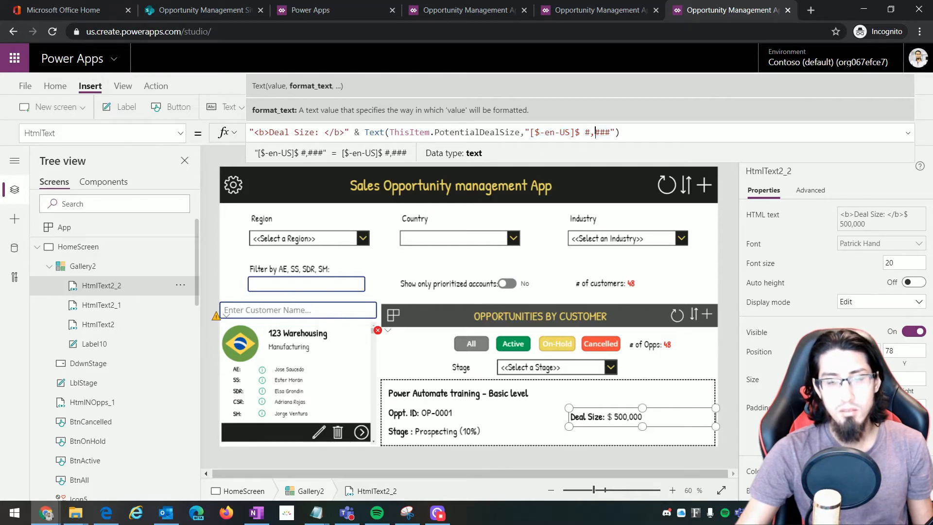
{"action": "left_click", "coordinate": [609, 133]}
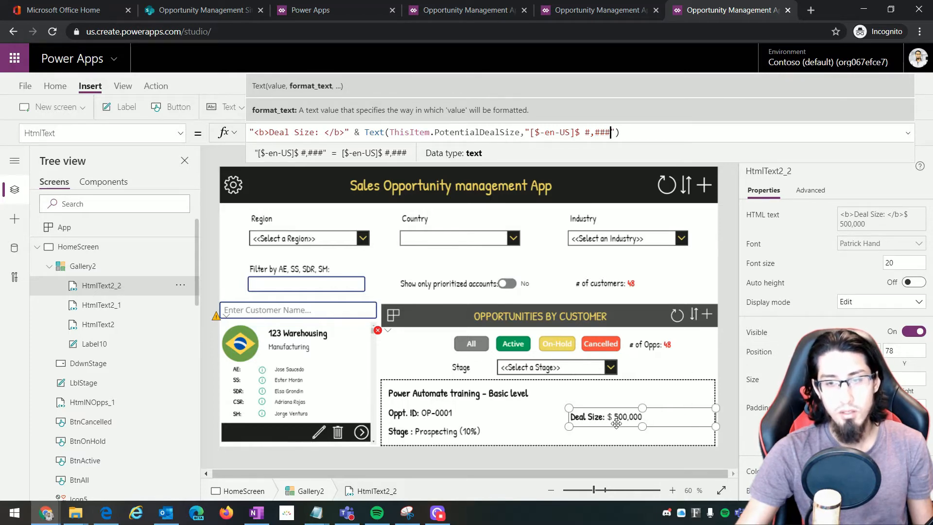
Preview the app, look through the opportunities gallery to check the ID, stage and deal size of each item, and return to editing
{"action": "left_click", "coordinate": [725, 335]}
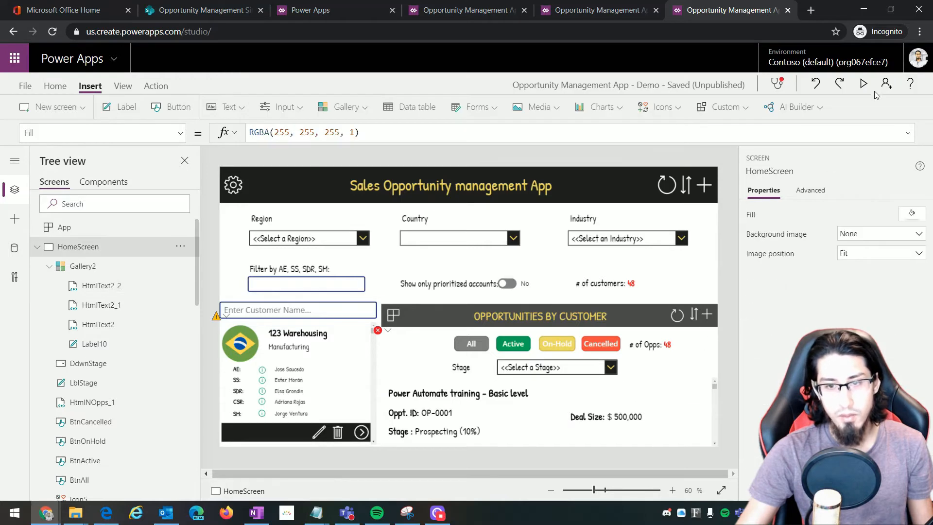
{"action": "left_click", "coordinate": [862, 87]}
{"action": "scroll", "coordinate": [710, 432], "scroll_direction": "down", "scroll_amount": 2}
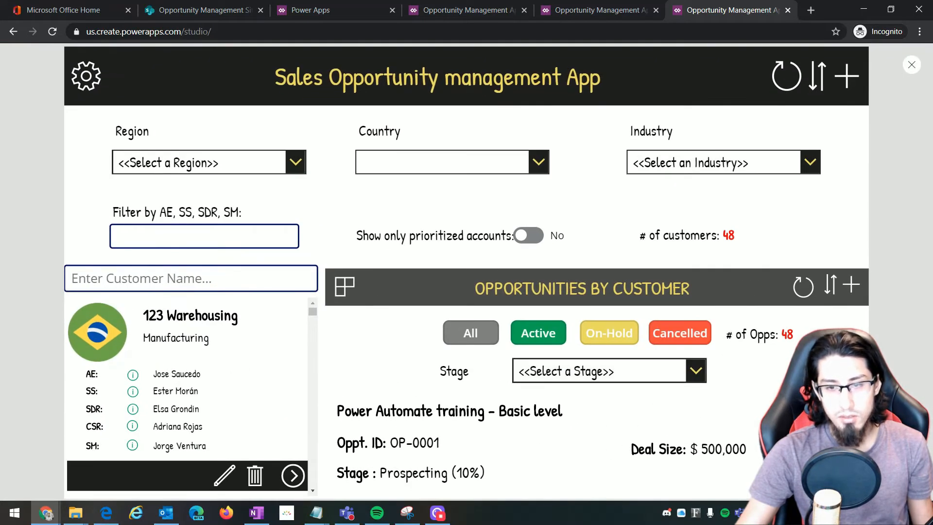
{"action": "scroll", "coordinate": [689, 451], "scroll_direction": "down", "scroll_amount": 3}
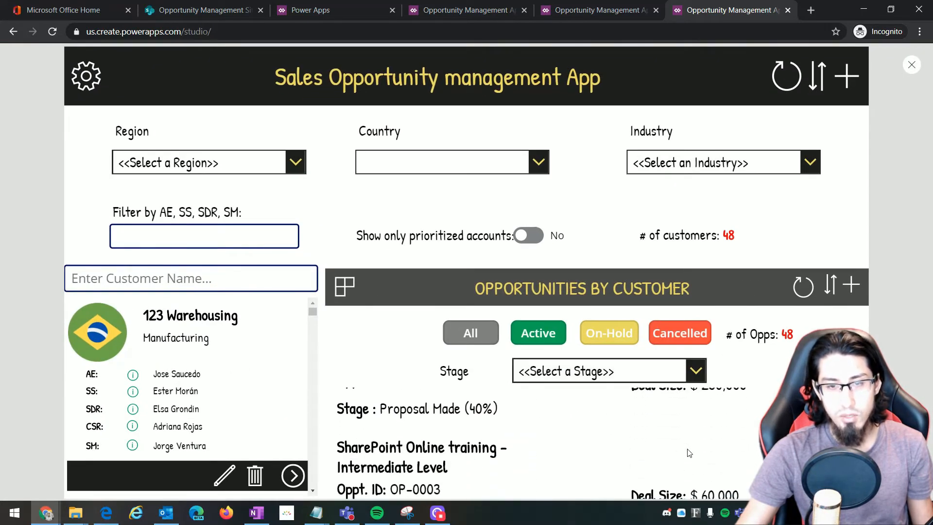
{"action": "scroll", "coordinate": [646, 442], "scroll_direction": "down", "scroll_amount": 2}
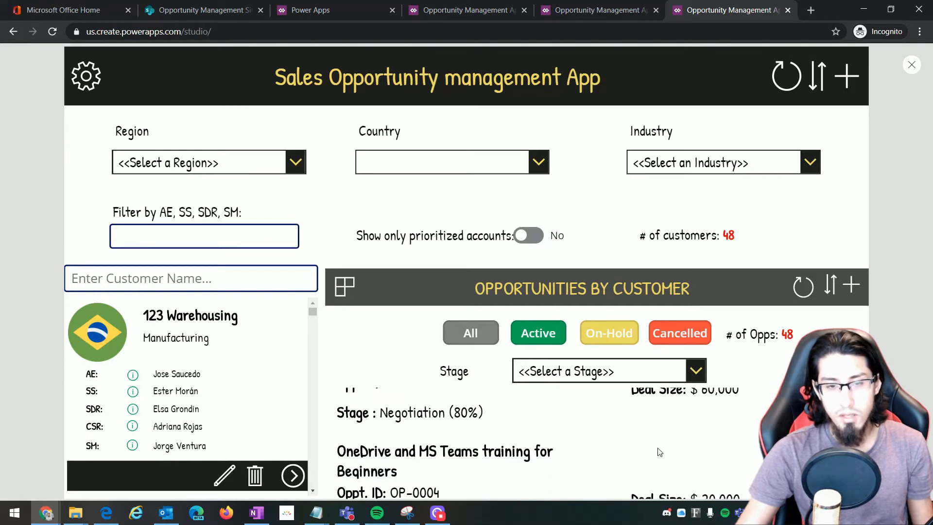
{"action": "scroll", "coordinate": [644, 471], "scroll_direction": "up", "scroll_amount": 6}
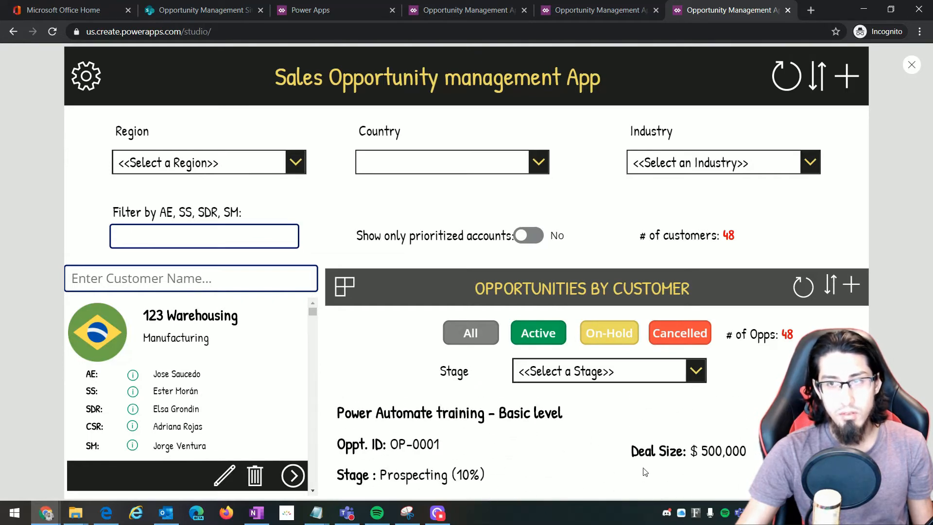
{"action": "left_click", "coordinate": [911, 65]}
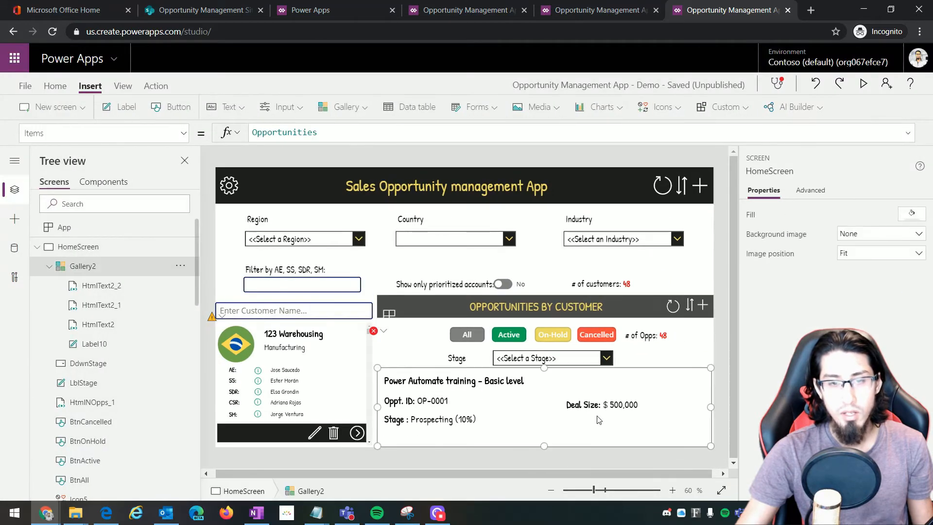
Add a label above the Deal Size text in the gallery, with its Font set to LblUI.Font and font size 20
{"action": "left_click", "coordinate": [126, 111]}
{"action": "left_click_drag", "start_coordinate": [436, 394], "coordinate": [610, 390]}
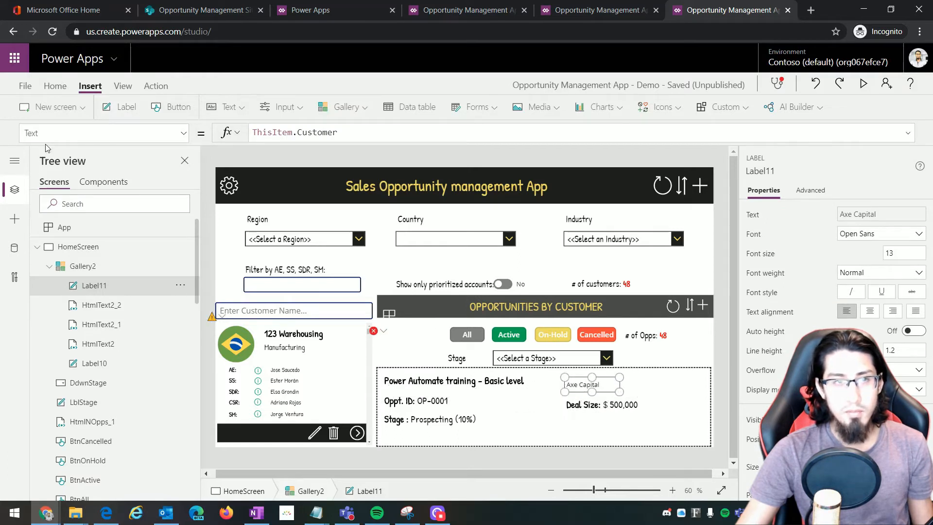
{"action": "left_click", "coordinate": [73, 133]}
{"action": "type", "text": "Font"}
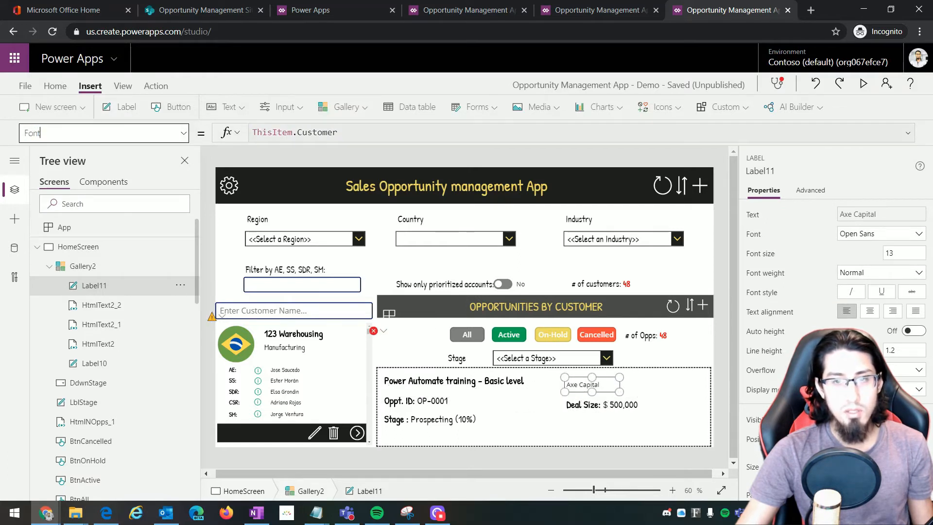
{"action": "key", "text": "Return"}
{"action": "type", "text": "Lbl"}
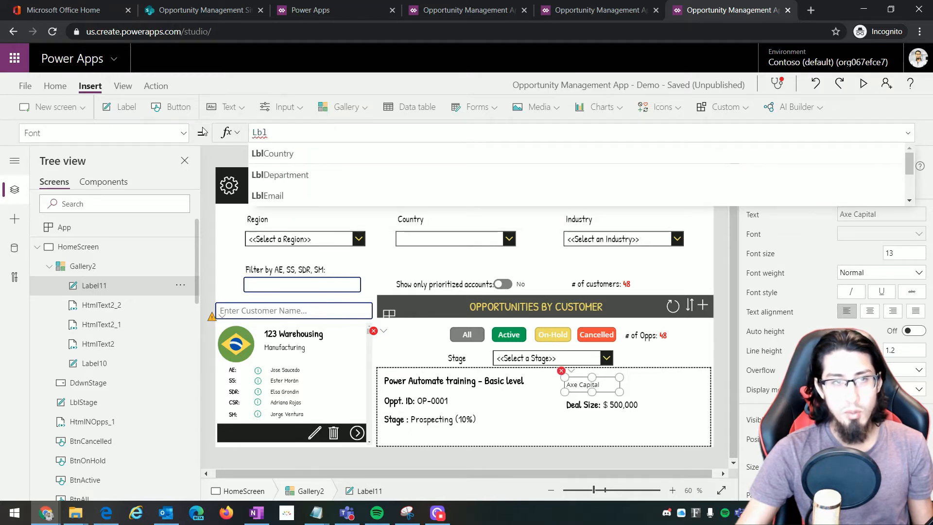
{"action": "type", "text": "UI.Font"}
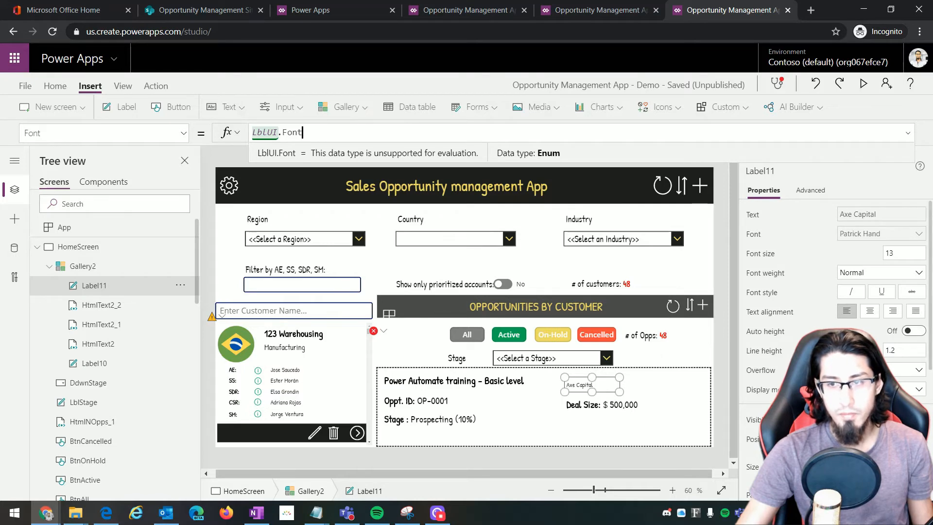
{"action": "left_click", "coordinate": [883, 257]}
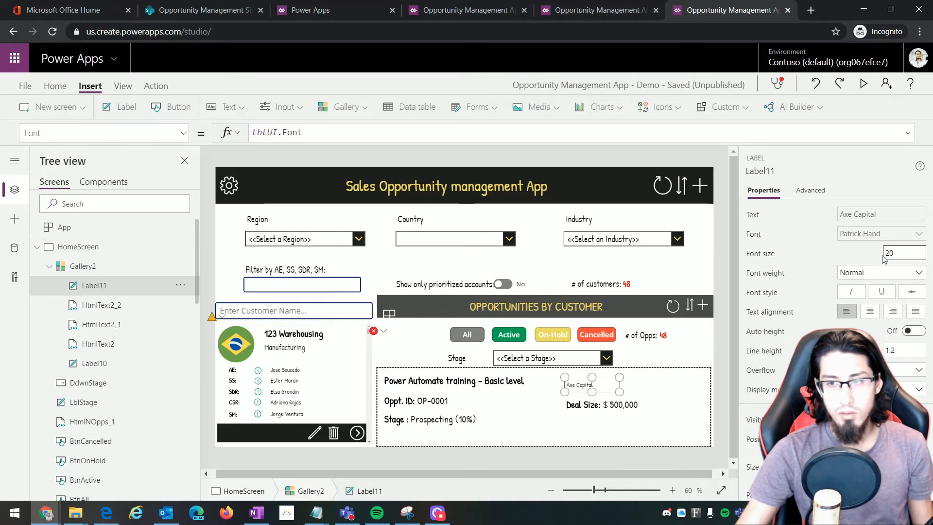
{"action": "type", "text": "20"}
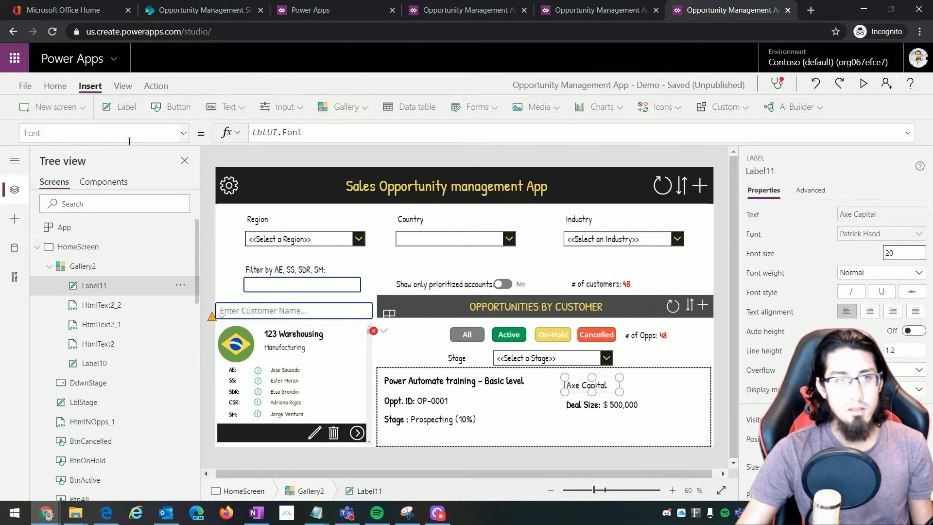
Set the new label's Text property to ThisItem.Status
{"action": "left_click_drag", "start_coordinate": [73, 133], "coordinate": [14, 134]}
{"action": "type", "text": "Text"}
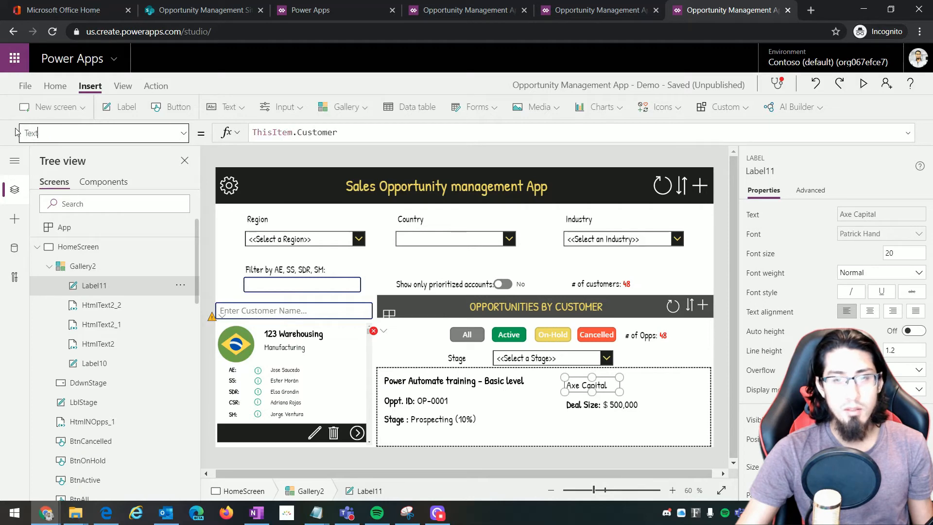
{"action": "left_click_drag", "start_coordinate": [347, 132], "coordinate": [297, 132]}
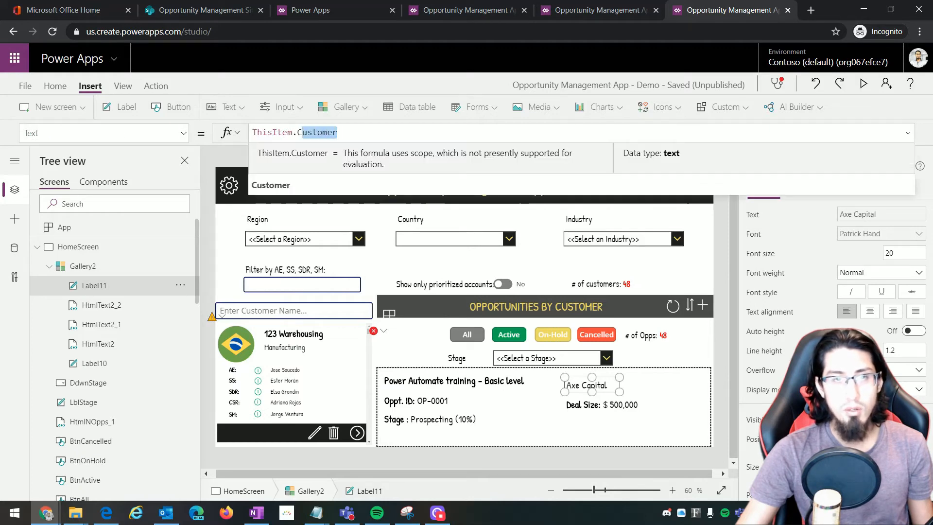
{"action": "key", "text": "BackSpace"}
{"action": "type", "text": "St"}
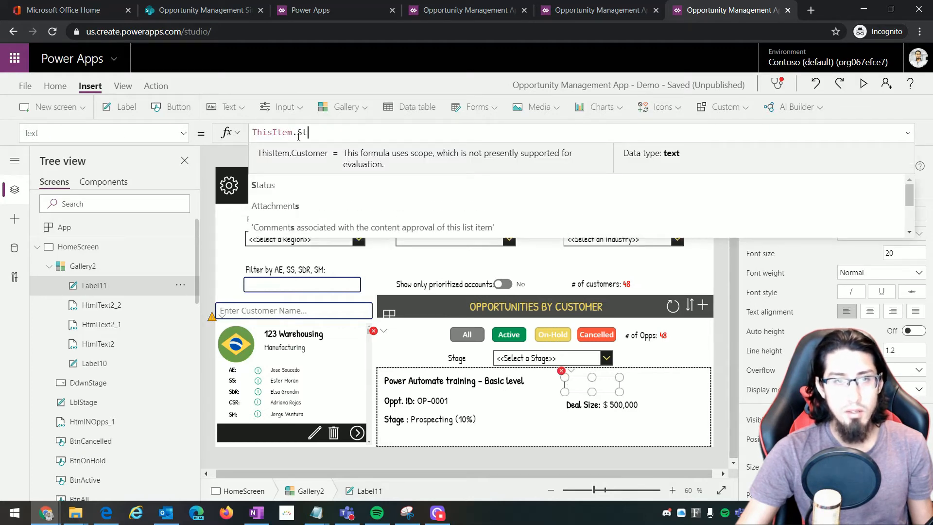
{"action": "left_click", "coordinate": [270, 155]}
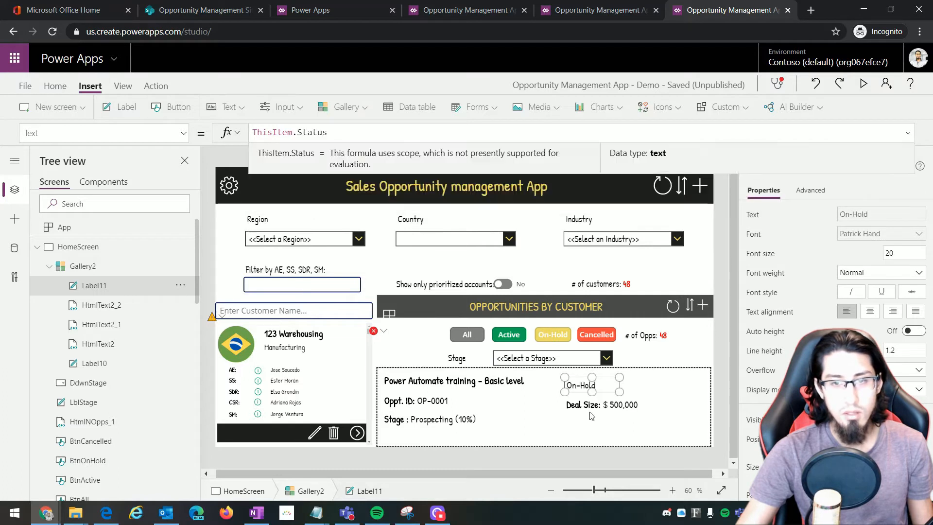
Set the status label's Fill to an If formula: "Active" RGBA(0,166,81,1), "On-Hold" RGBA(235,218,87,1), "Cancelled" RGBA(277,74,57,1)
{"action": "left_click", "coordinate": [593, 382]}
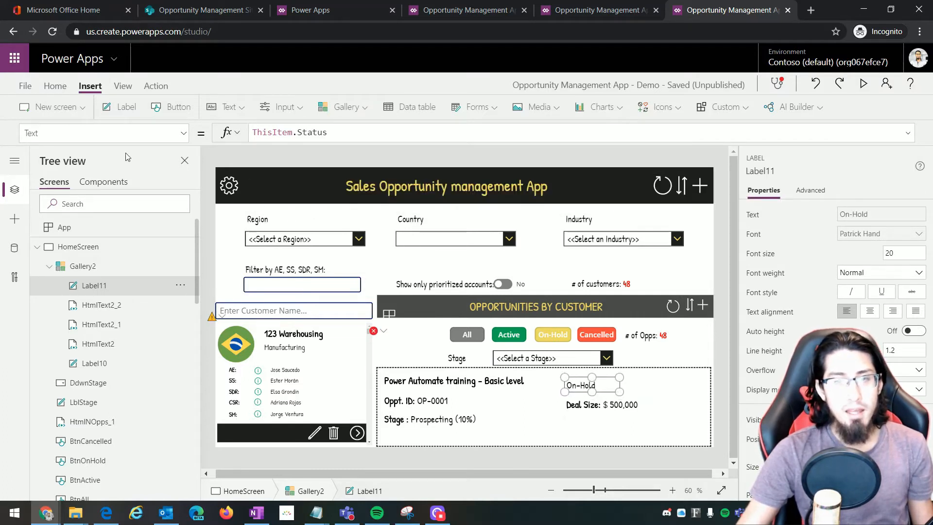
{"action": "left_click", "coordinate": [179, 133]}
{"action": "type", "text": "Fill"}
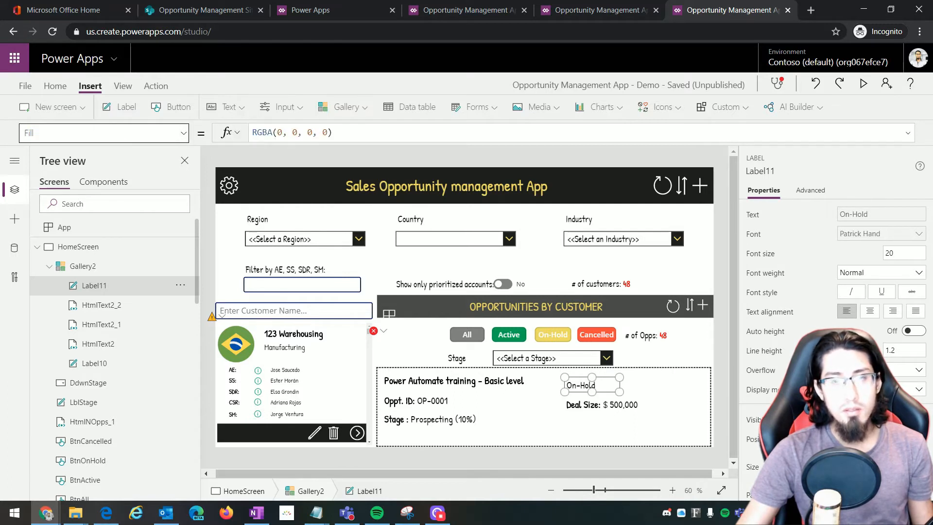
{"action": "left_click", "coordinate": [272, 132]}
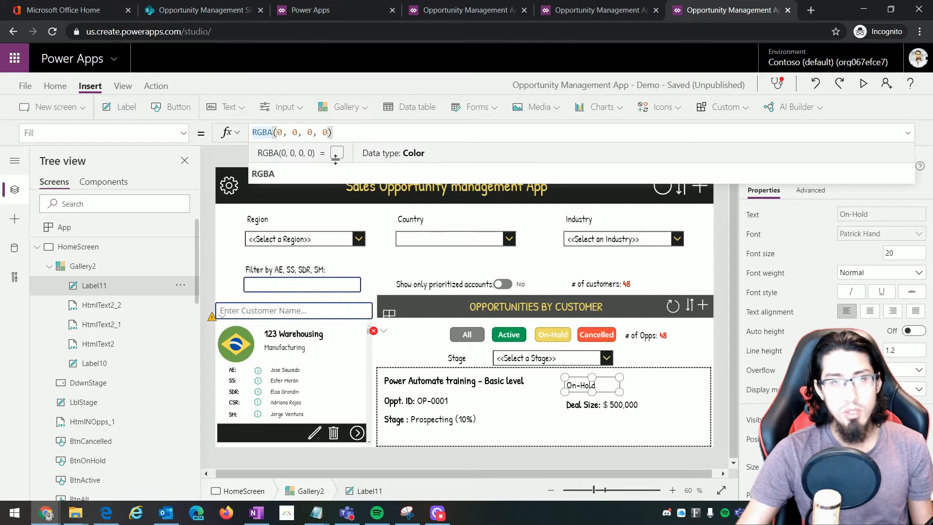
{"action": "left_click_drag", "start_coordinate": [333, 132], "coordinate": [250, 133]}
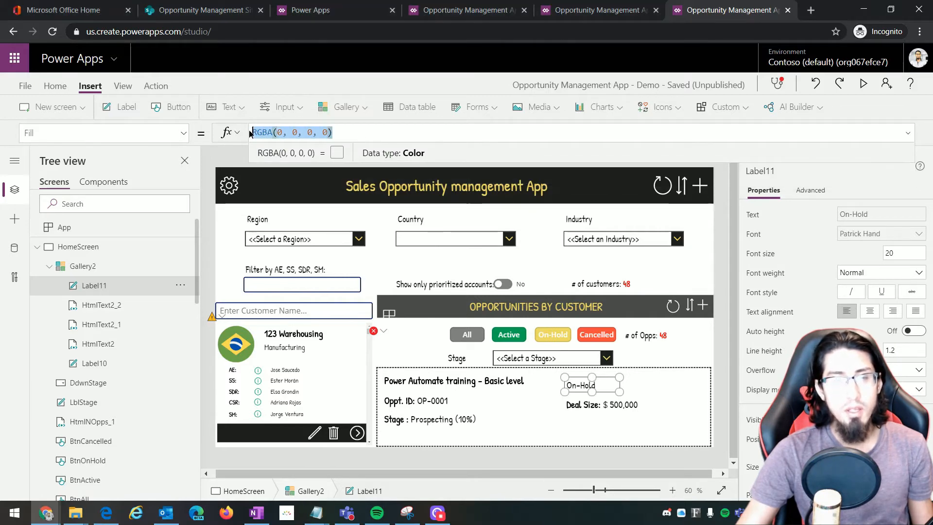
{"action": "key", "text": "ctrl+v"}
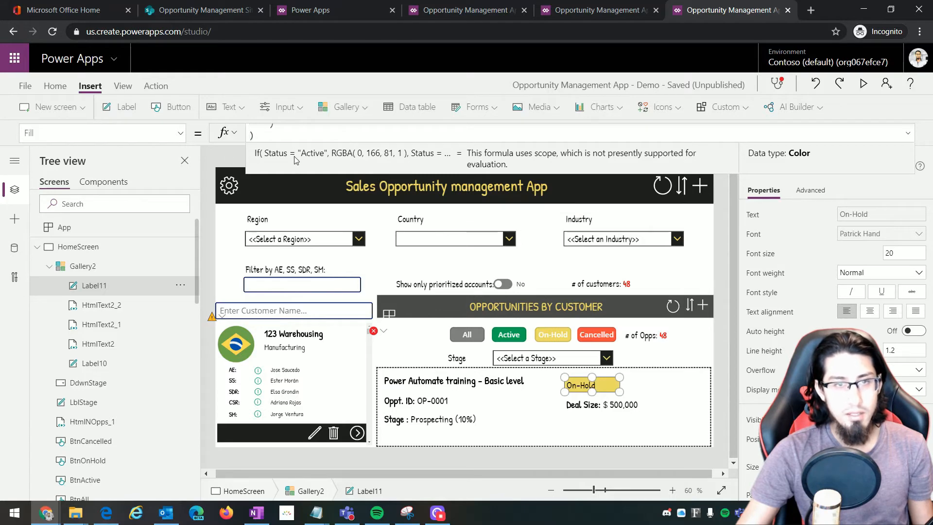
Expand the status label's Fill formula, review each Status condition with its RGBA color, and collapse the formula again
{"action": "left_click_drag", "start_coordinate": [298, 171], "coordinate": [297, 464]}
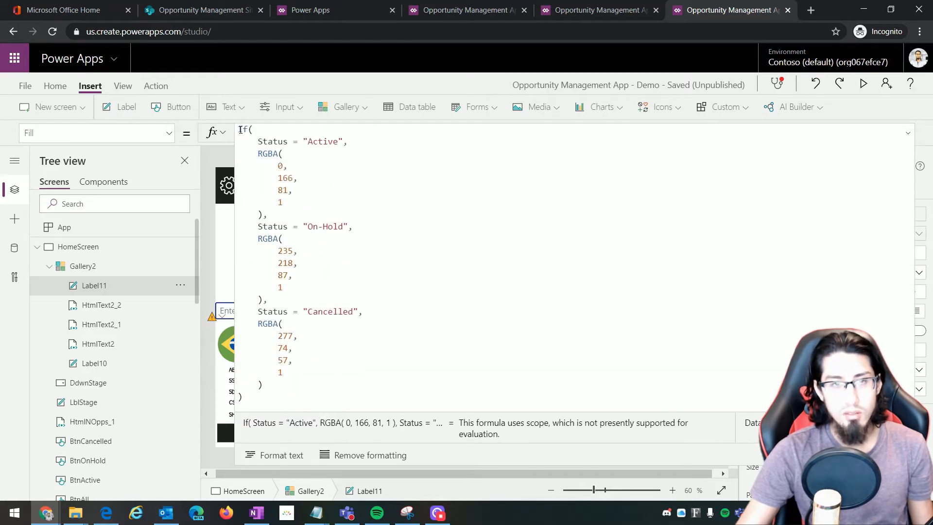
{"action": "left_click_drag", "start_coordinate": [257, 141], "coordinate": [338, 141]}
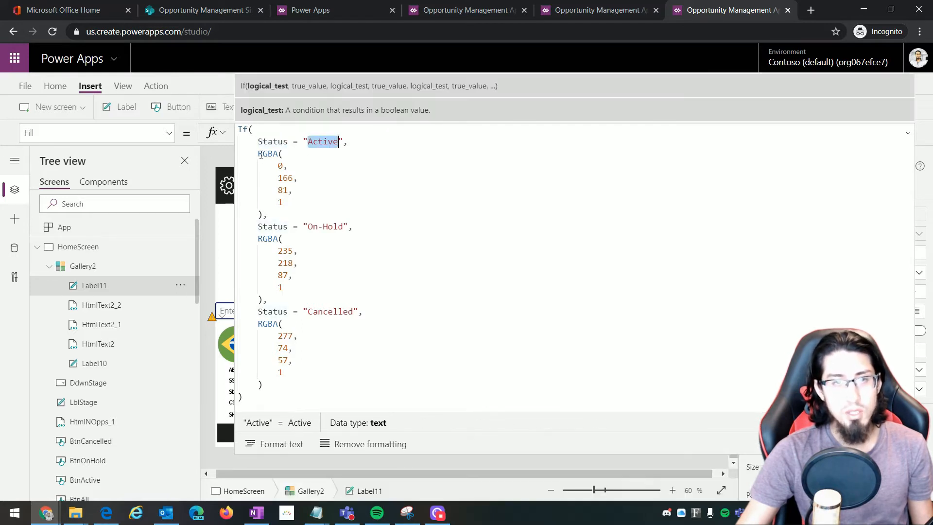
{"action": "left_click_drag", "start_coordinate": [261, 155], "coordinate": [267, 215]}
{"action": "left_click", "coordinate": [276, 229]}
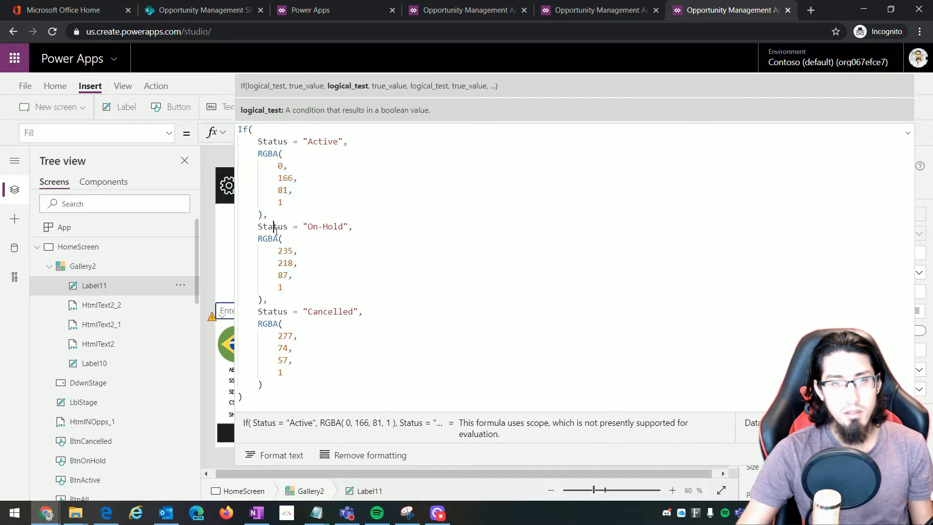
{"action": "left_click_drag", "start_coordinate": [348, 226], "coordinate": [319, 226]}
{"action": "left_click_drag", "start_coordinate": [258, 238], "coordinate": [358, 312]}
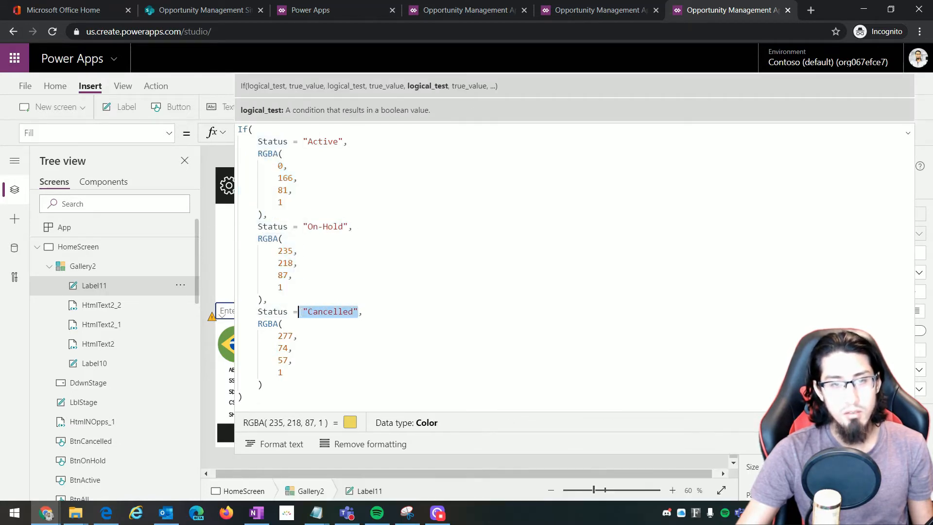
{"action": "left_click_drag", "start_coordinate": [247, 323], "coordinate": [262, 384]}
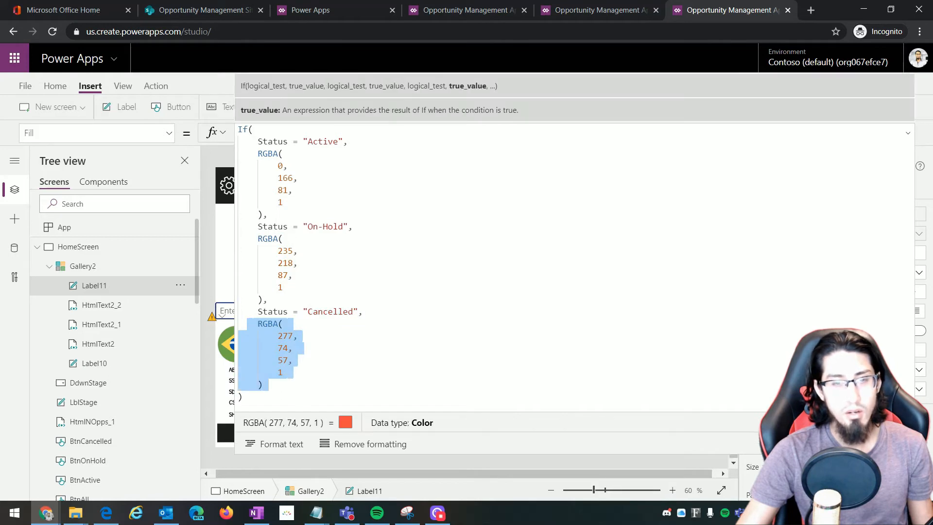
{"action": "left_click", "coordinate": [309, 377]}
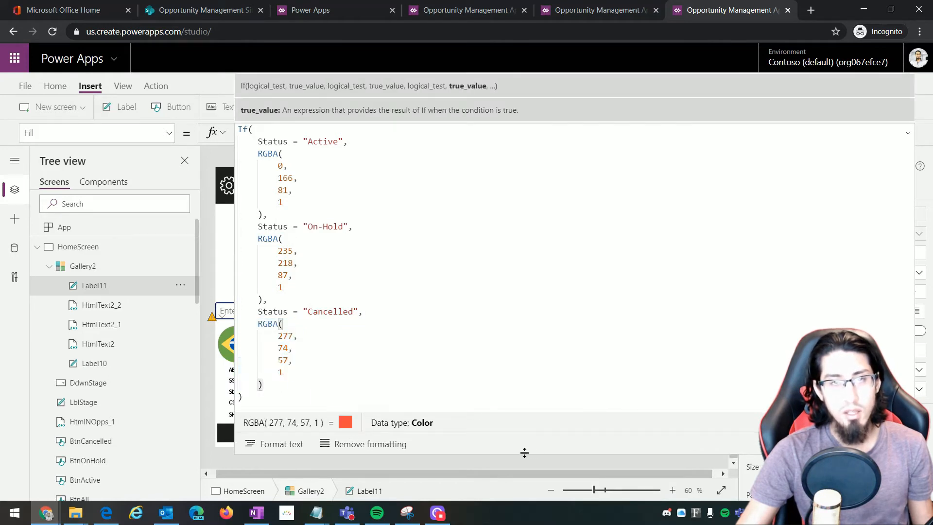
{"action": "key", "text": "Escape"}
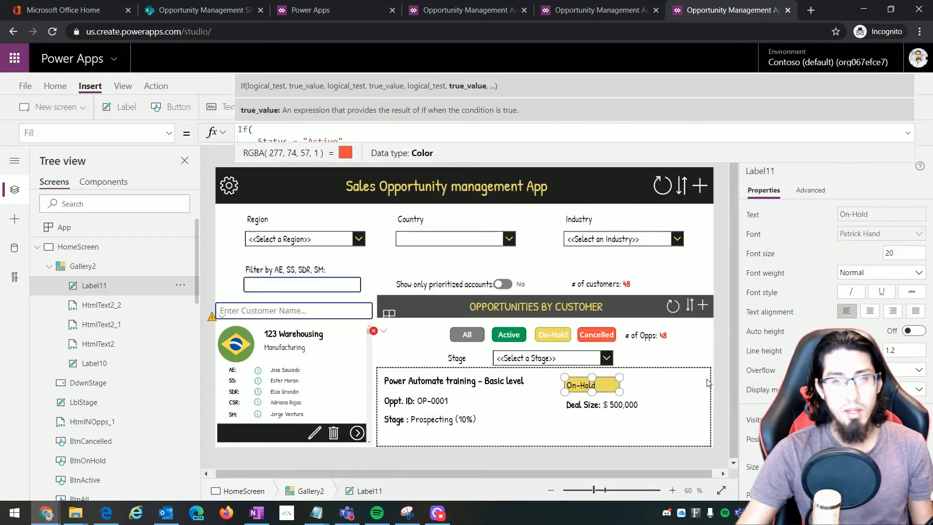
{"action": "left_click", "coordinate": [718, 335]}
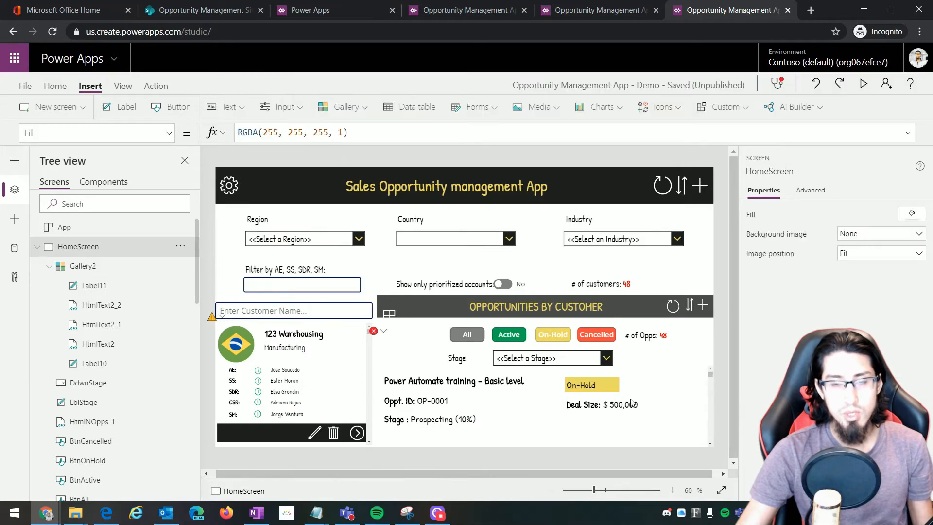
Center the status label's text and set its Color property to White
{"action": "left_click", "coordinate": [602, 389]}
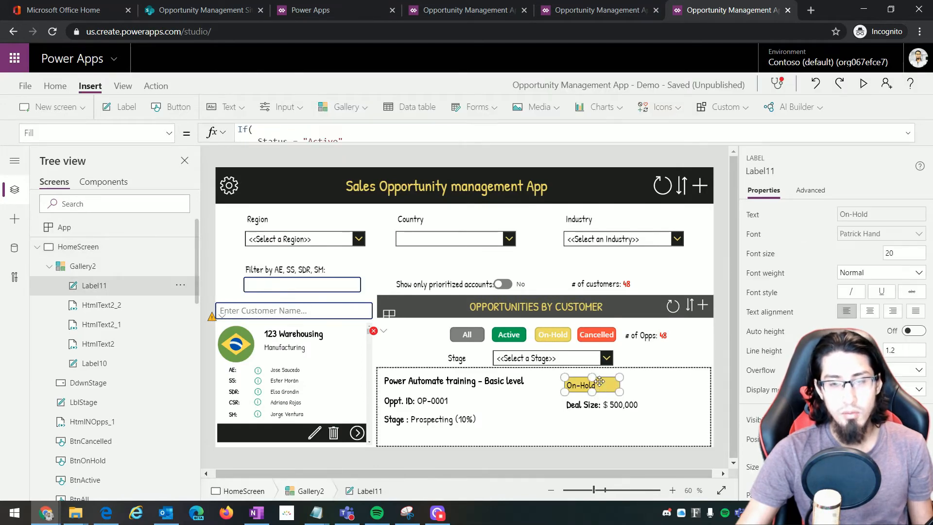
{"action": "left_click", "coordinate": [870, 314]}
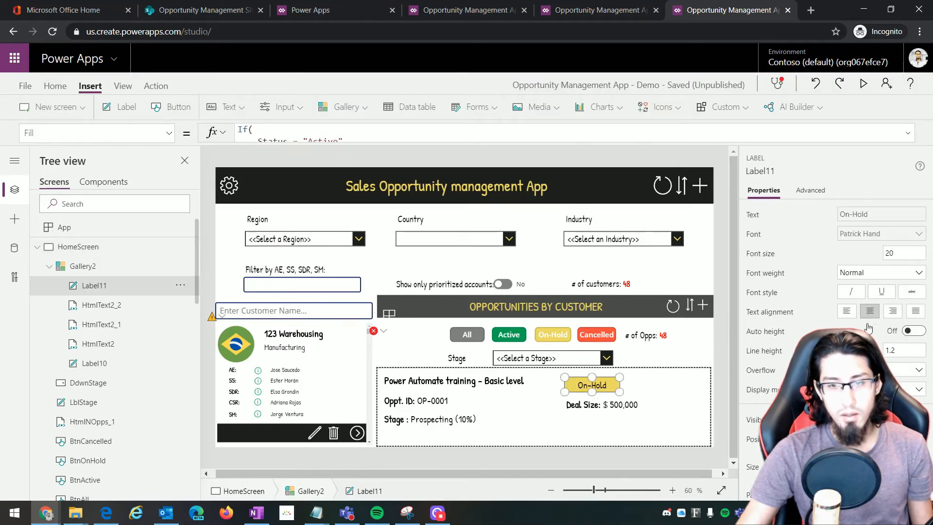
{"action": "left_click", "coordinate": [136, 134]}
{"action": "type", "text": "C"}
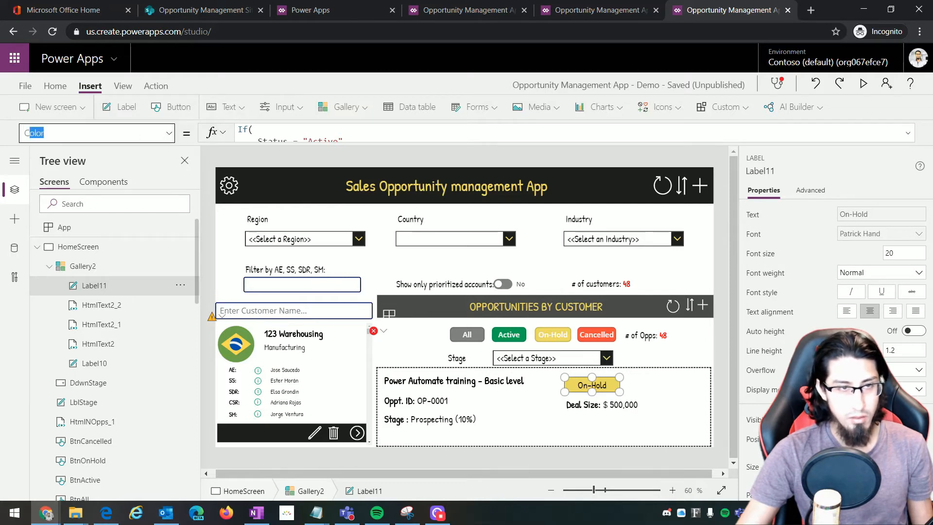
{"action": "type", "text": "olor"}
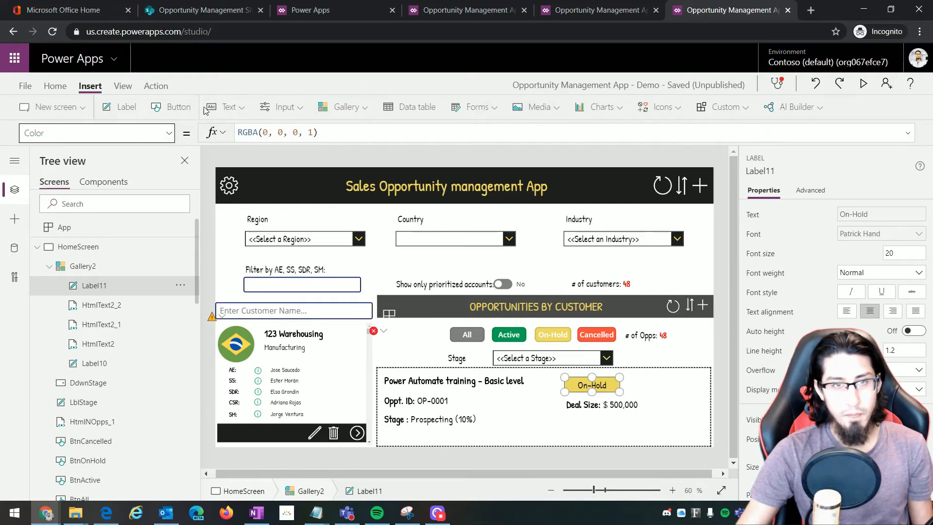
{"action": "key", "text": "Tab"}
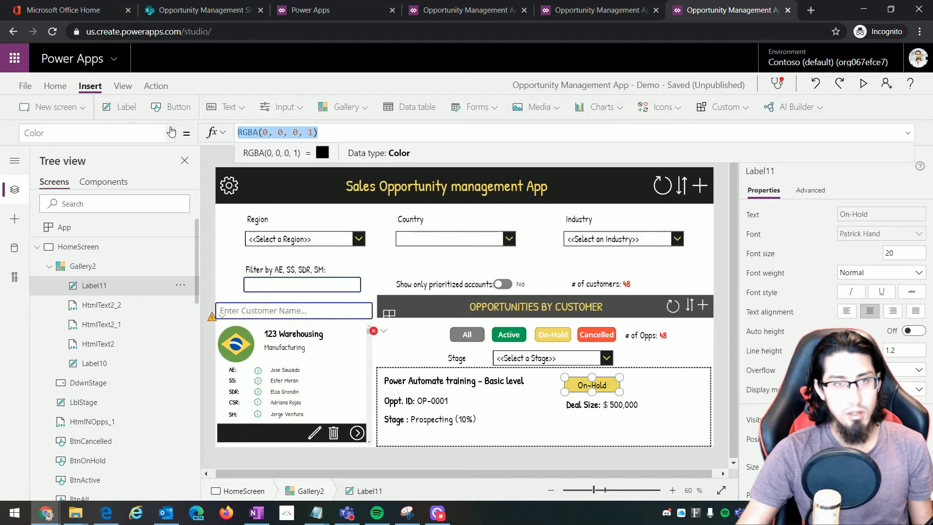
{"action": "type", "text": "White"}
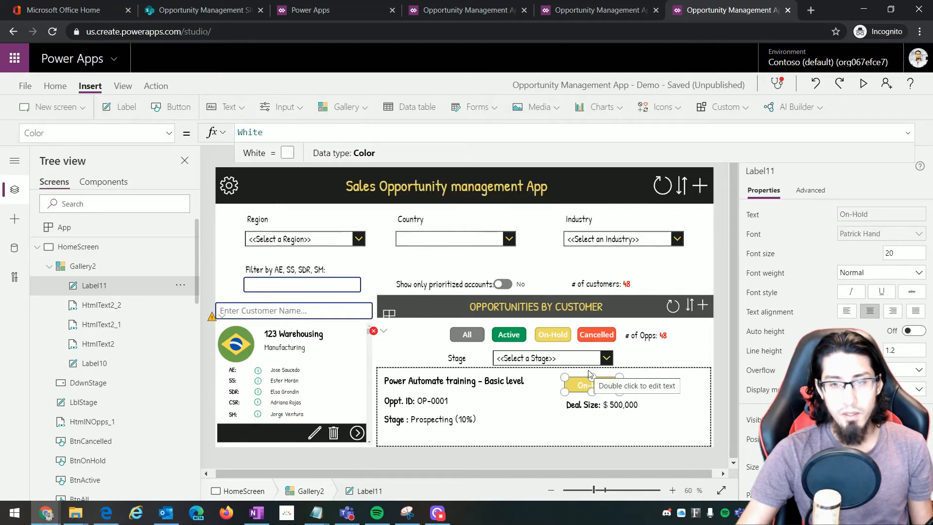
{"action": "left_click", "coordinate": [721, 349]}
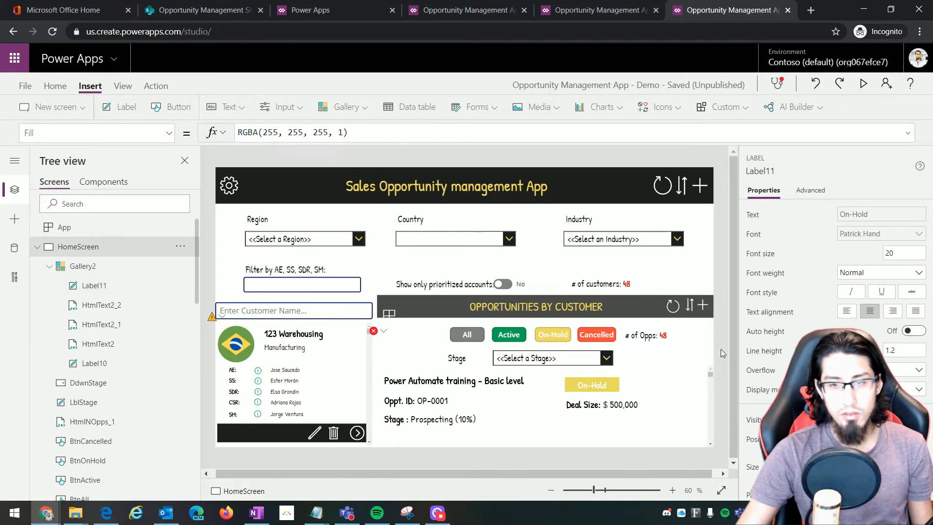
Preview the app, look through the opportunities gallery to check each item's status label color, and return to editing
{"action": "left_click", "coordinate": [861, 88]}
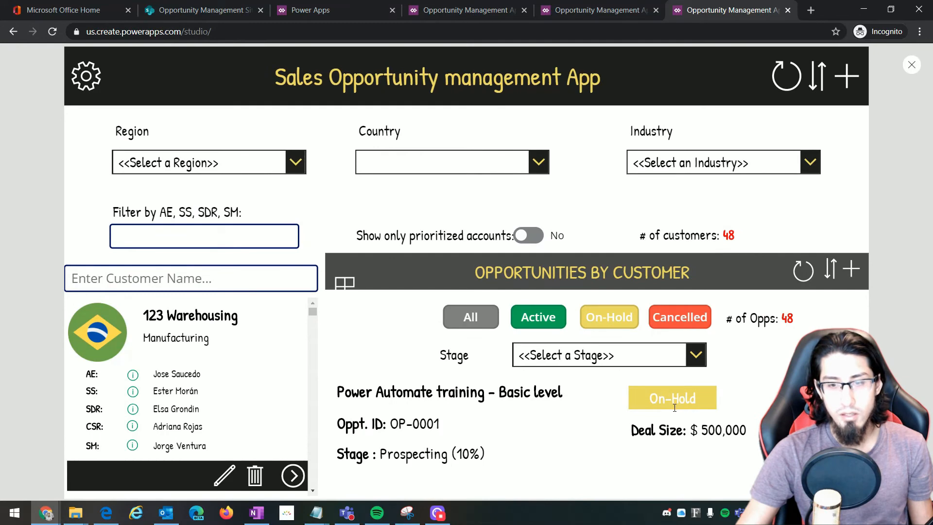
{"action": "scroll", "coordinate": [674, 407], "scroll_direction": "down", "scroll_amount": 3}
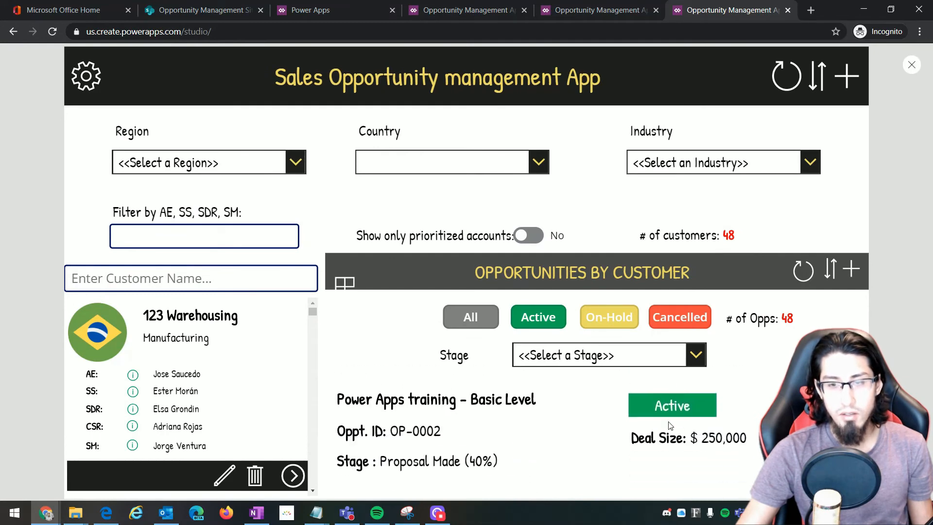
{"action": "scroll", "coordinate": [670, 425], "scroll_direction": "down", "scroll_amount": 3}
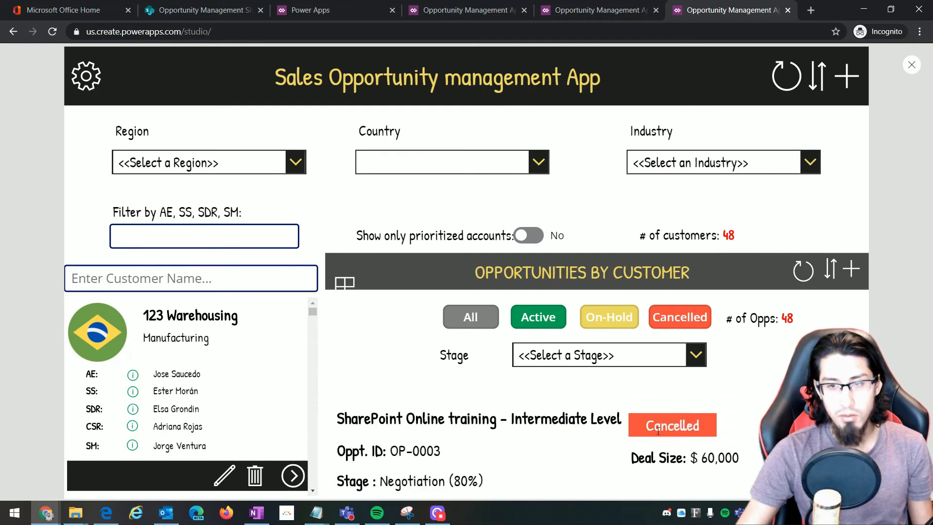
{"action": "scroll", "coordinate": [677, 431], "scroll_direction": "up", "scroll_amount": 6}
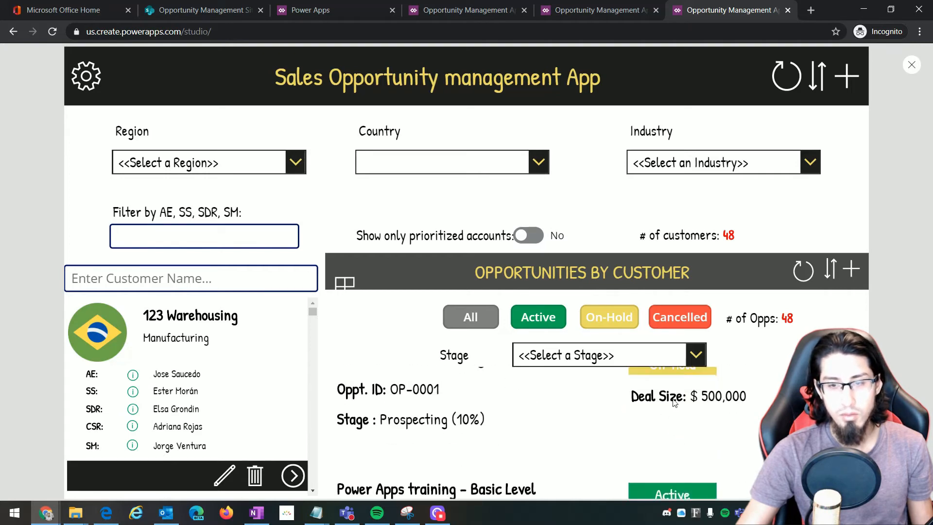
{"action": "left_click", "coordinate": [911, 65]}
Insert a button beside the status label in the opportunities gallery at X 743, Y 27, with its Text set to "PLAN"
{"action": "left_click", "coordinate": [177, 107]}
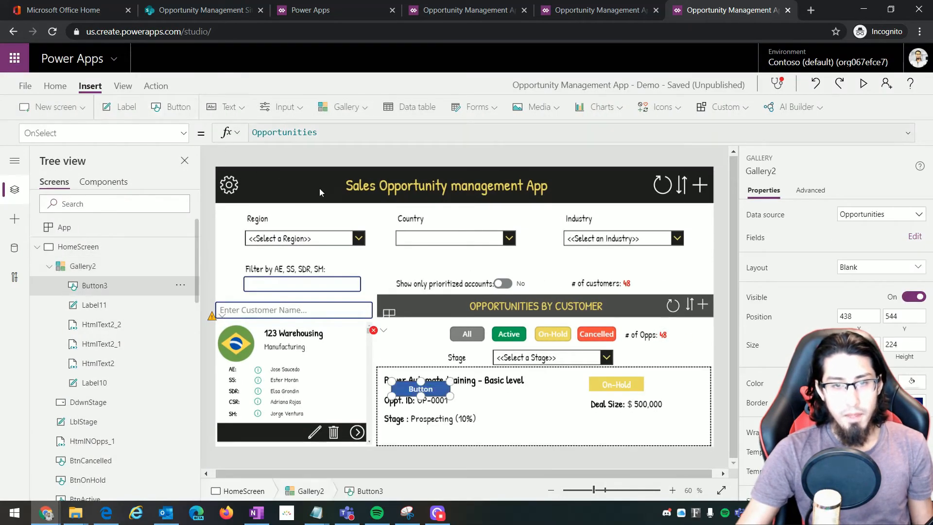
{"action": "left_click_drag", "start_coordinate": [428, 391], "coordinate": [688, 383]}
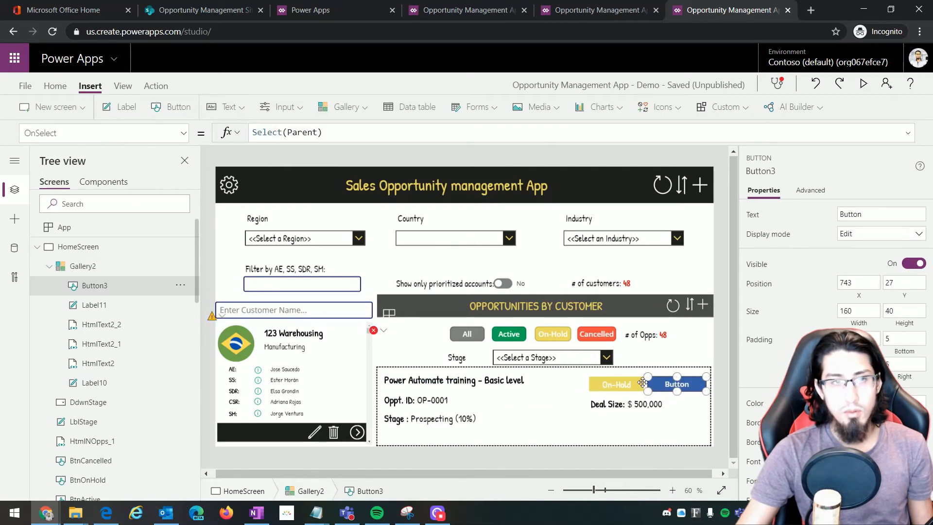
{"action": "left_click", "coordinate": [82, 136]}
{"action": "type", "text": "Text"}
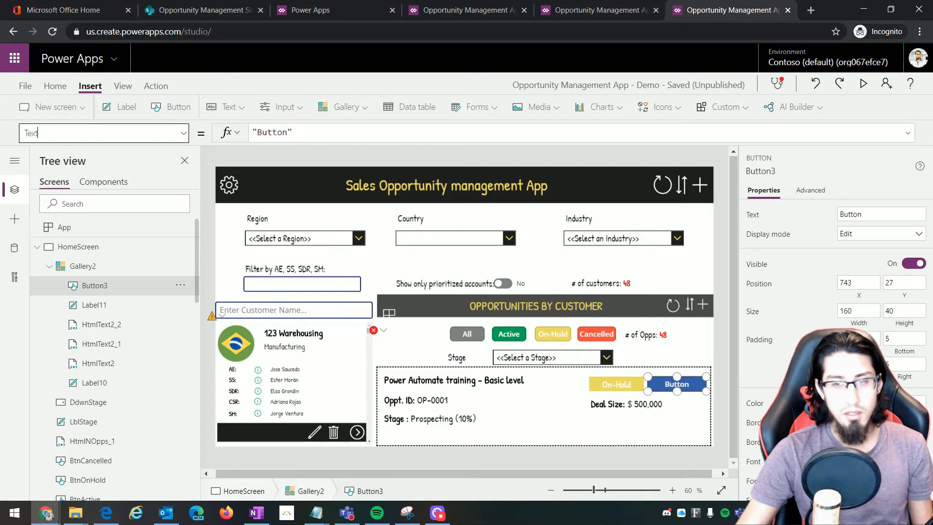
{"action": "double_click", "coordinate": [265, 132]}
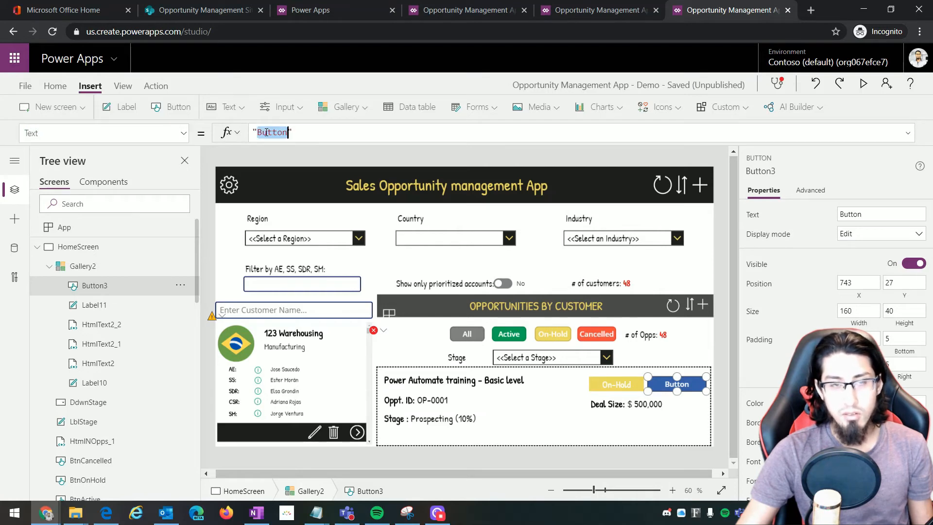
{"action": "type", "text": "PLAN"}
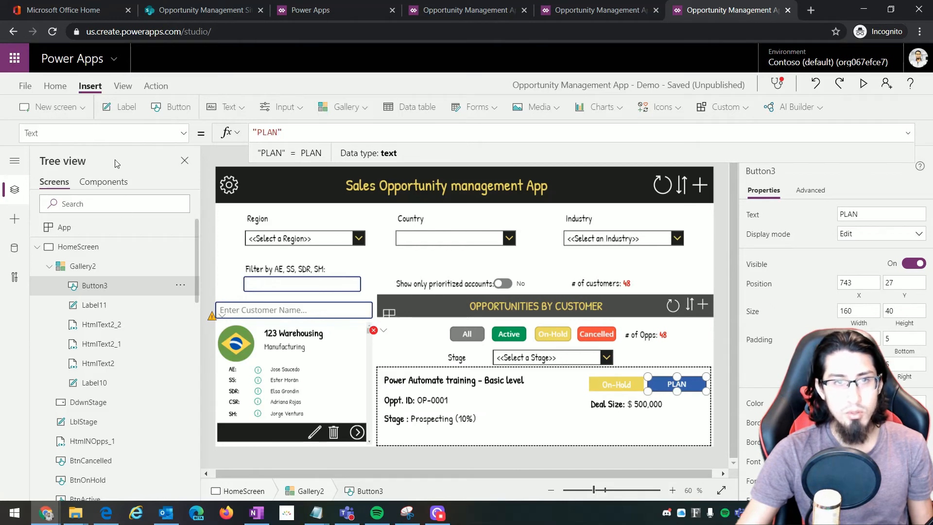
Set the PLAN button's Font property to LblUI.Font
{"action": "left_click", "coordinate": [25, 131]}
{"action": "type", "text": "Font"}
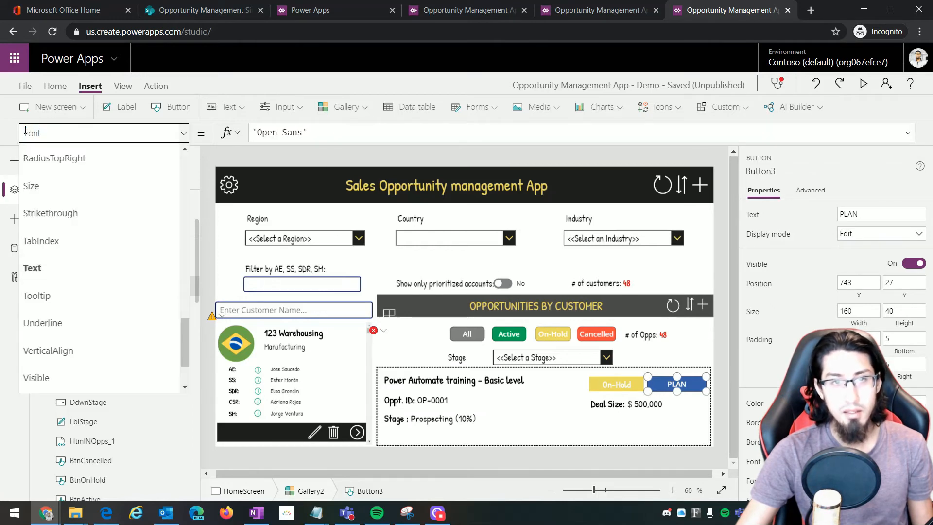
{"action": "triple_click", "coordinate": [335, 132]}
{"action": "key", "text": "BackSpace"}
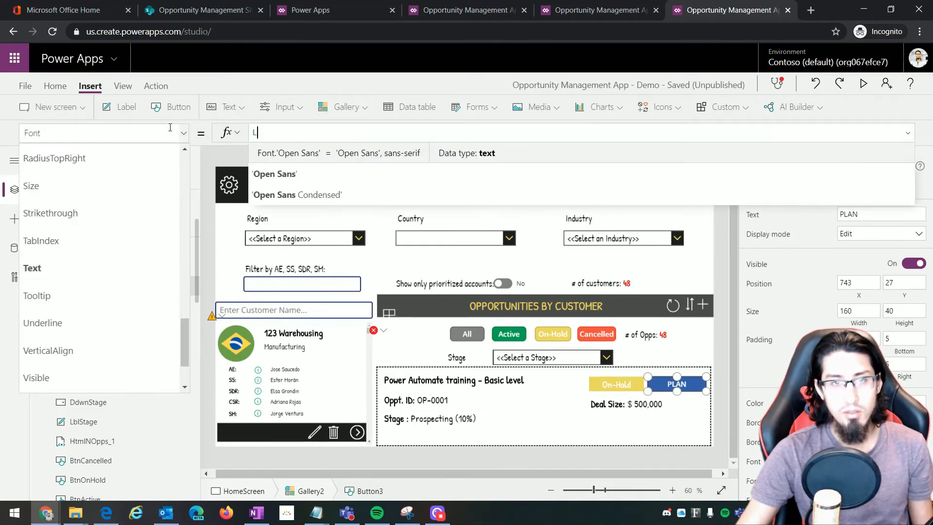
{"action": "type", "text": "LblUI.Font"}
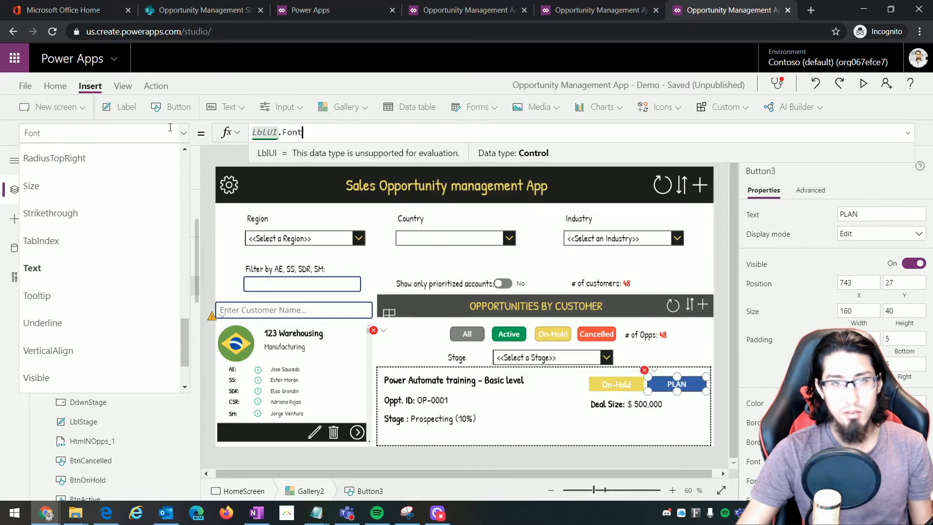
Check the template button on LookAndFeelTemplateScreen, and set the PLAN button's Fill property to BtnUI.Fill
{"action": "left_click", "coordinate": [68, 136]}
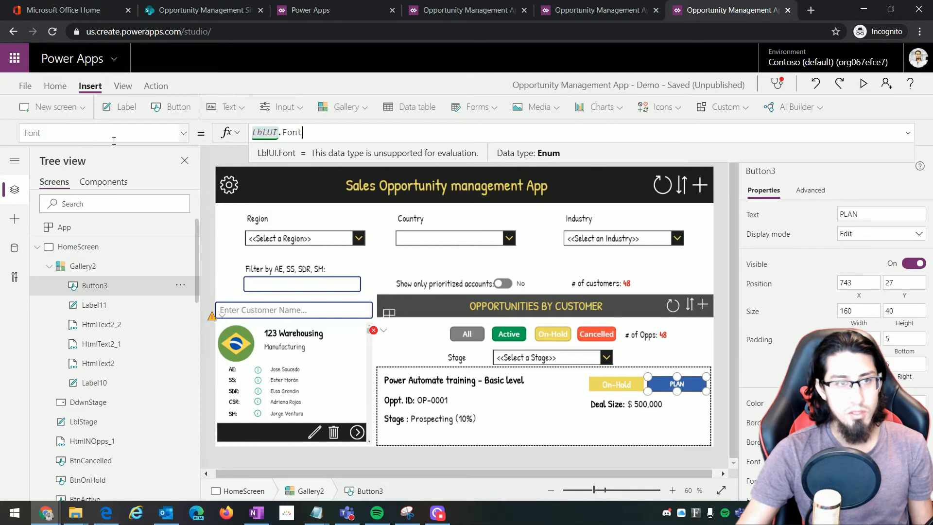
{"action": "type", "text": "Fil"}
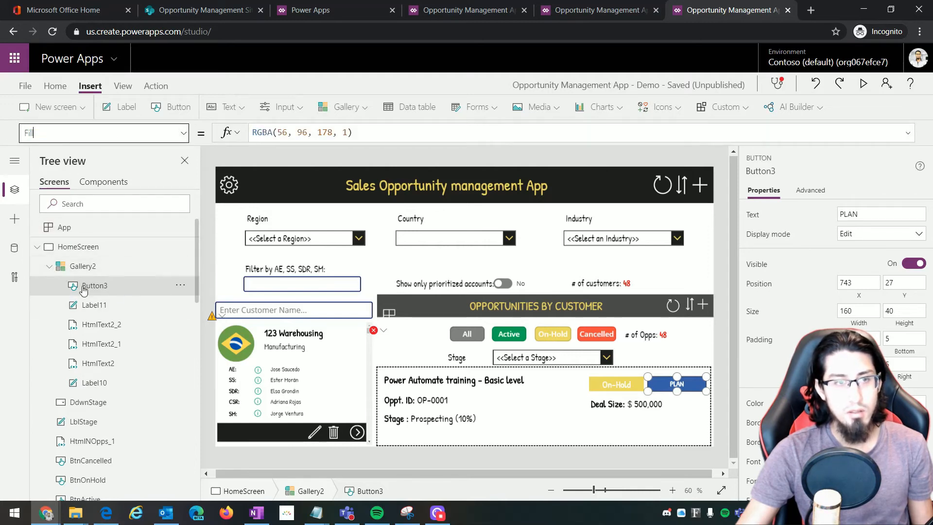
{"action": "scroll", "coordinate": [137, 313], "scroll_direction": "down", "scroll_amount": 10}
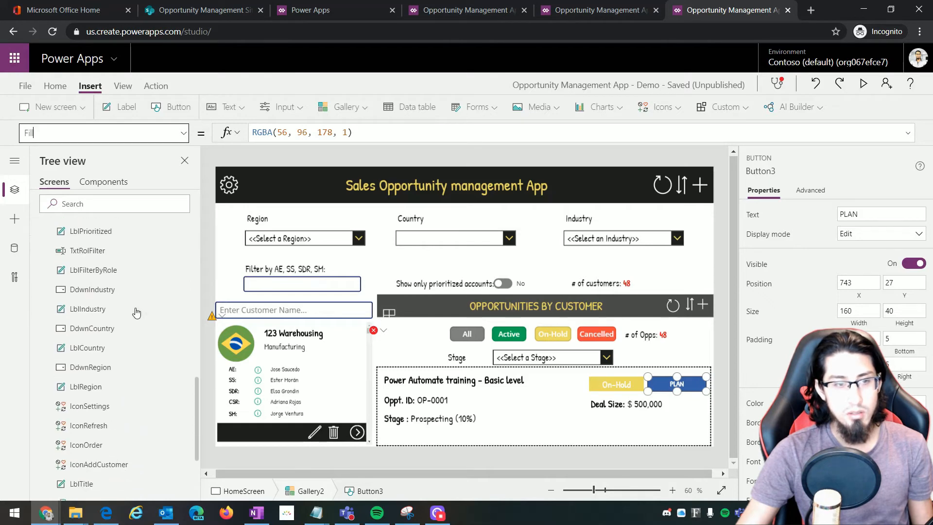
{"action": "left_click", "coordinate": [115, 388]}
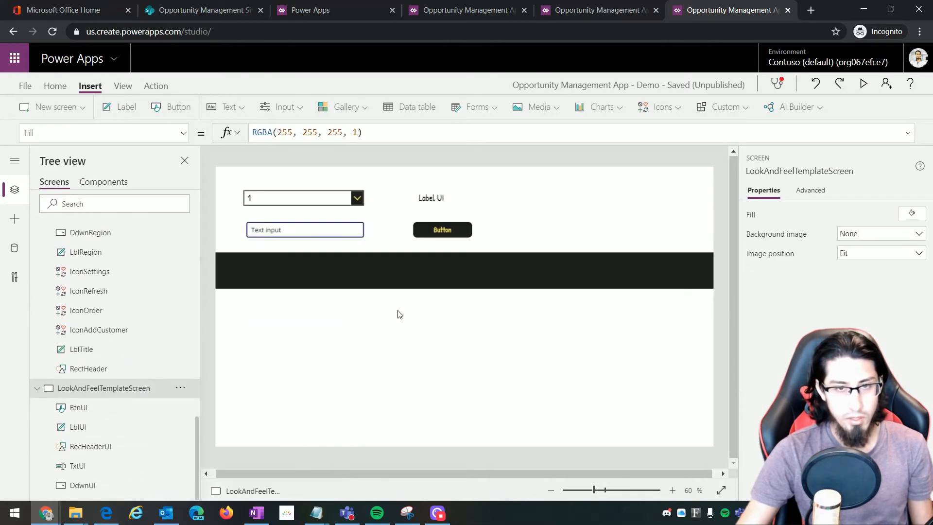
{"action": "left_click", "coordinate": [440, 231]}
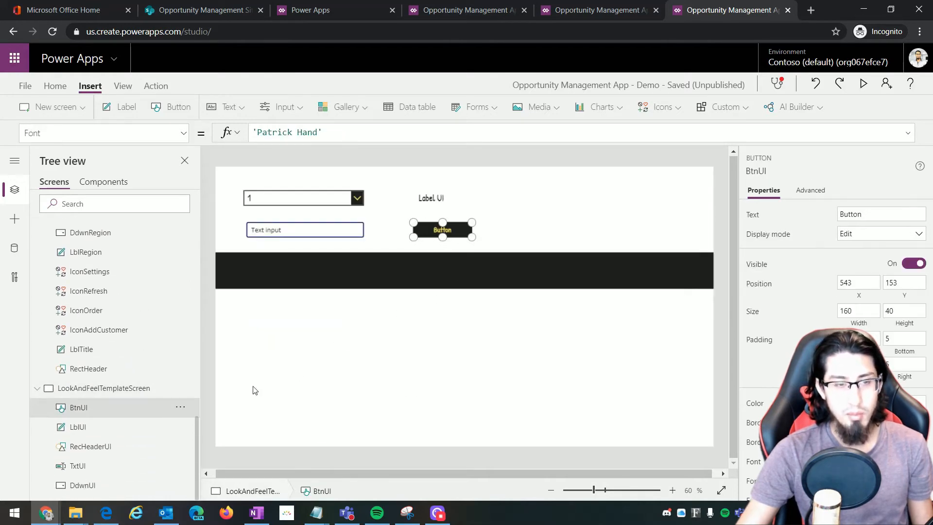
{"action": "scroll", "coordinate": [149, 404], "scroll_direction": "up", "scroll_amount": 15}
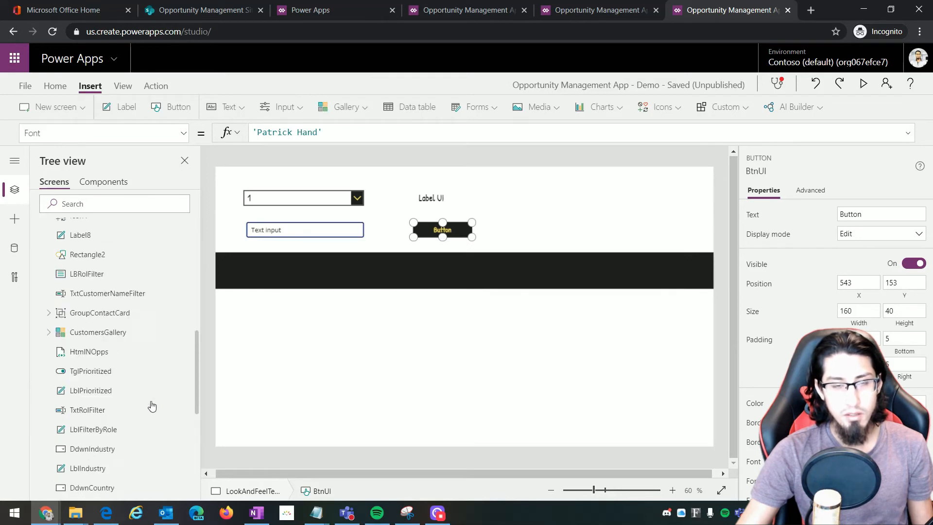
{"action": "left_click", "coordinate": [83, 266]}
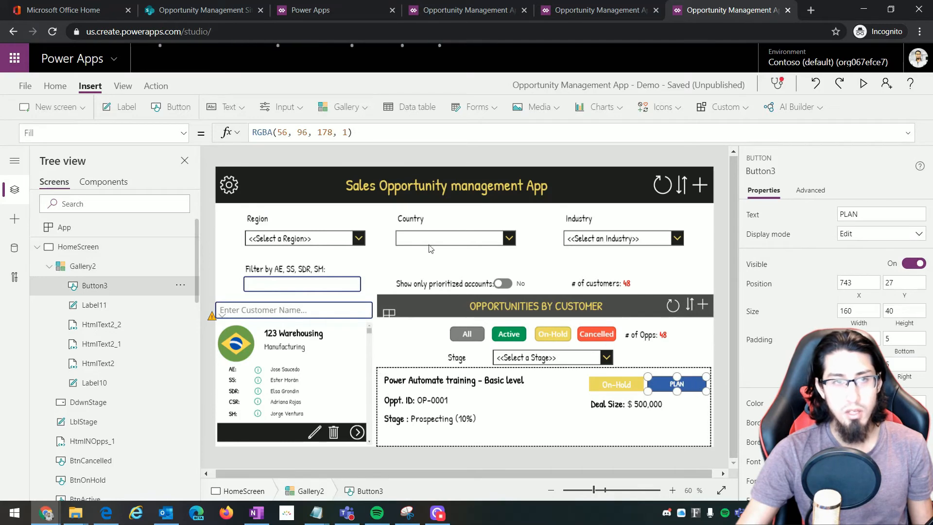
{"action": "key", "text": "ctrl+a"}
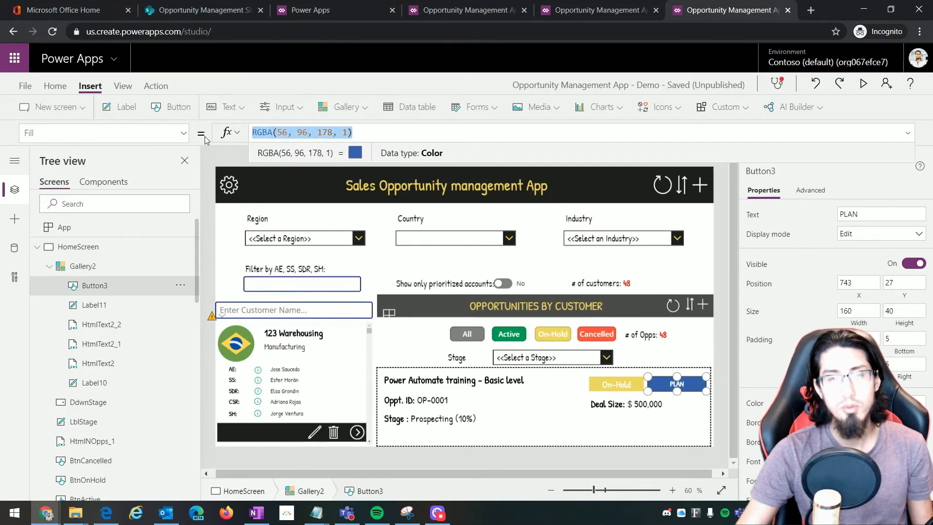
{"action": "type", "text": "BtnUI.Fill"}
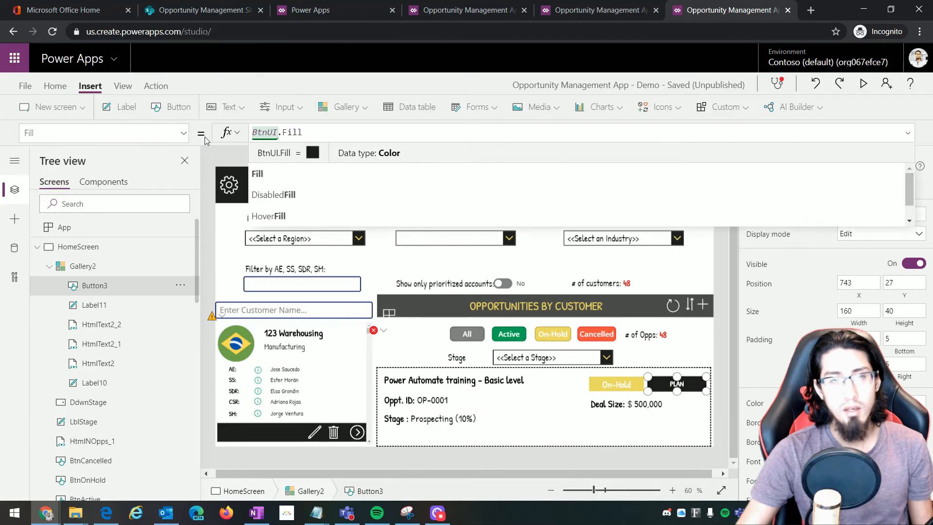
Set the PLAN button's Color property to BtnUI.Color
{"action": "left_click", "coordinate": [184, 133]}
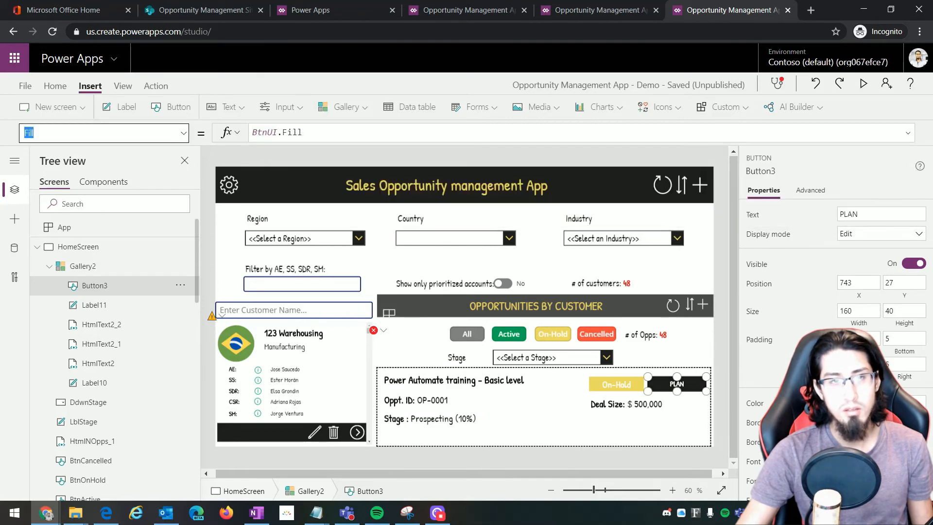
{"action": "type", "text": "Col"}
{"action": "key", "text": "Return"}
{"action": "left_click_drag", "start_coordinate": [364, 132], "coordinate": [250, 133]}
{"action": "type", "text": "Btn"}
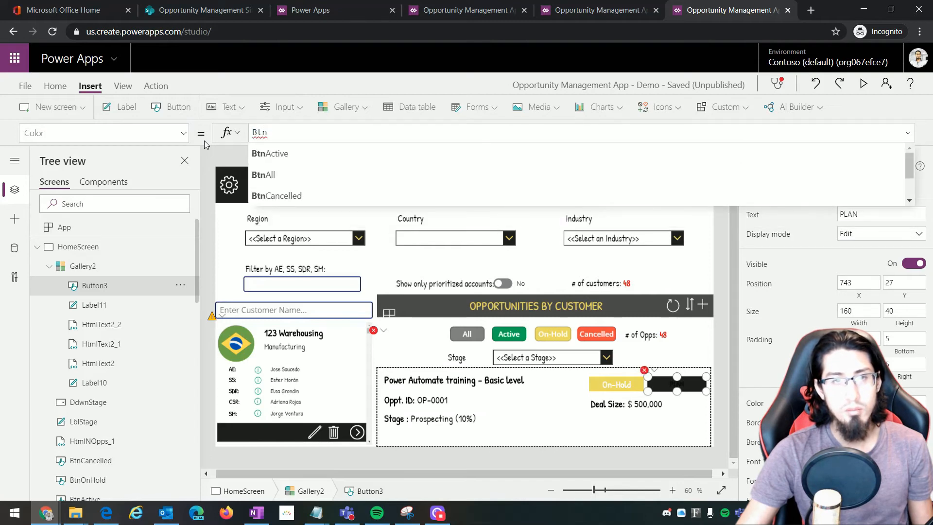
{"action": "type", "text": "UI.Color"}
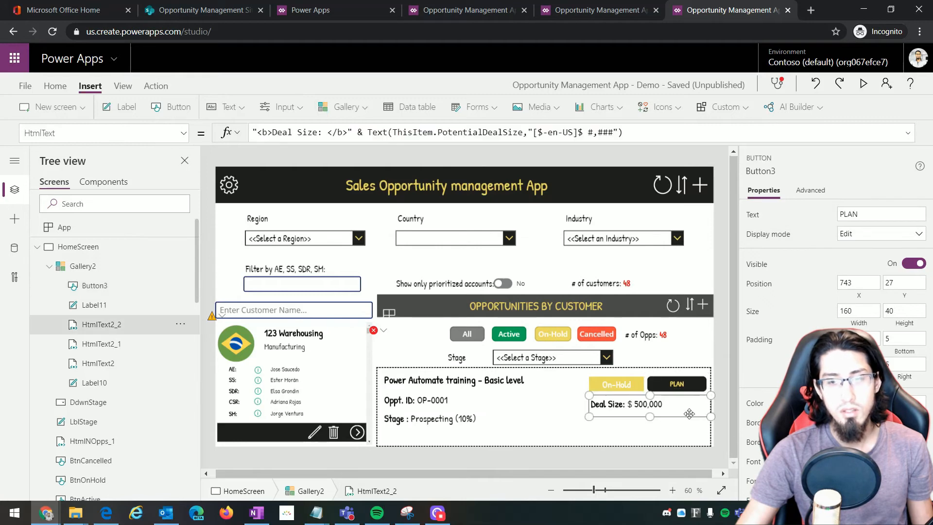
{"action": "left_click", "coordinate": [688, 410]}
{"action": "left_click", "coordinate": [683, 382]}
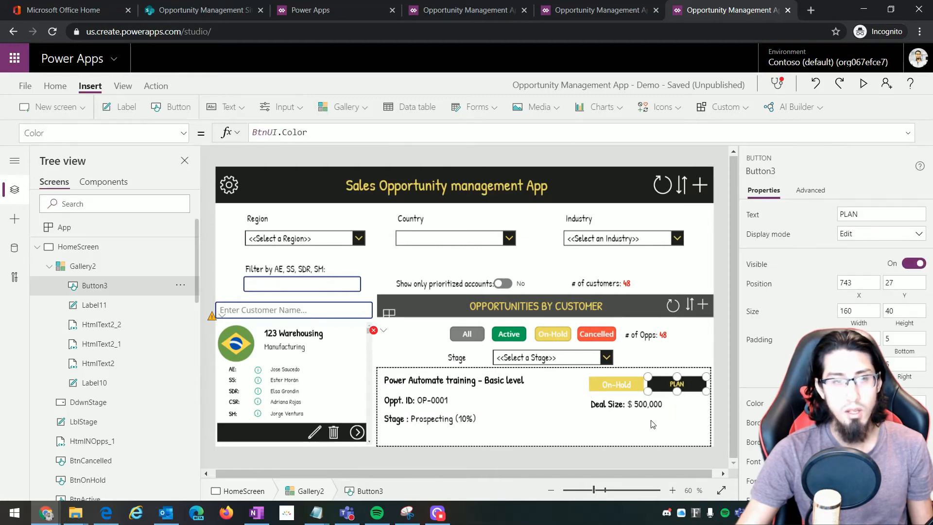
Insert a rectangle shape into the opportunities gallery's item template
{"action": "left_click", "coordinate": [513, 440]}
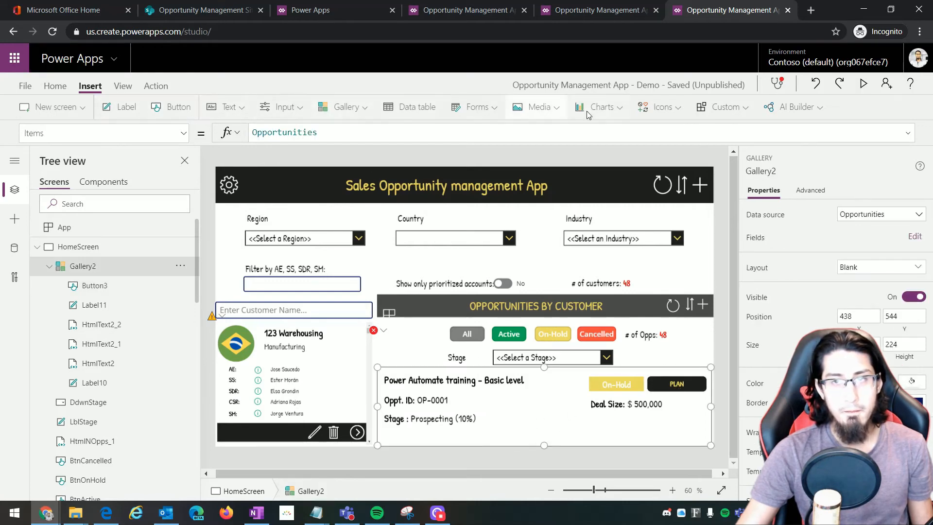
{"action": "left_click", "coordinate": [659, 107]}
{"action": "scroll", "coordinate": [680, 155], "scroll_direction": "up", "scroll_amount": 5}
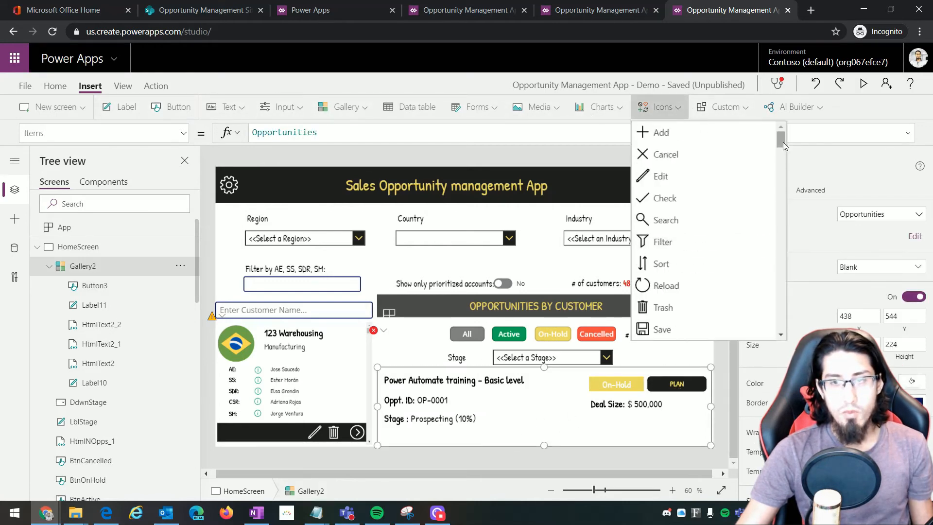
{"action": "left_click_drag", "start_coordinate": [783, 142], "coordinate": [779, 339]}
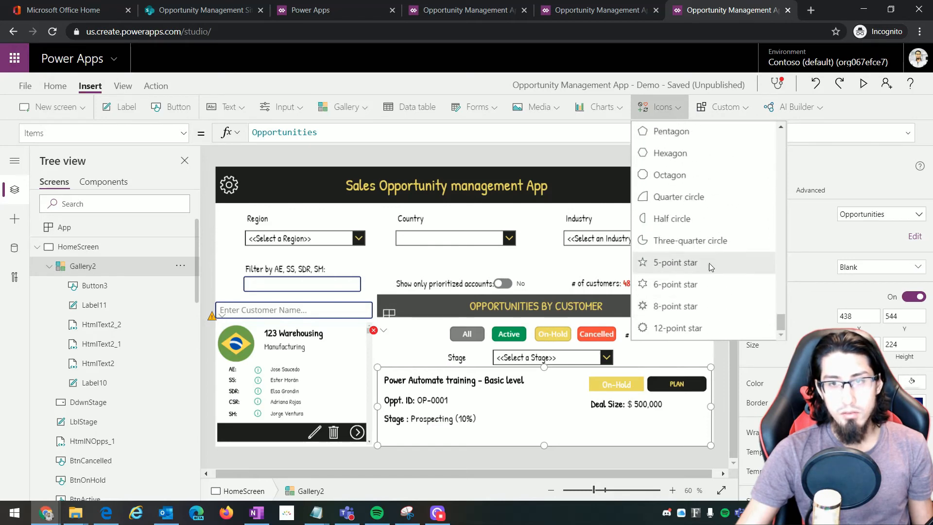
{"action": "scroll", "coordinate": [696, 226], "scroll_direction": "up", "scroll_amount": 3}
{"action": "scroll", "coordinate": [684, 215], "scroll_direction": "up", "scroll_amount": 3}
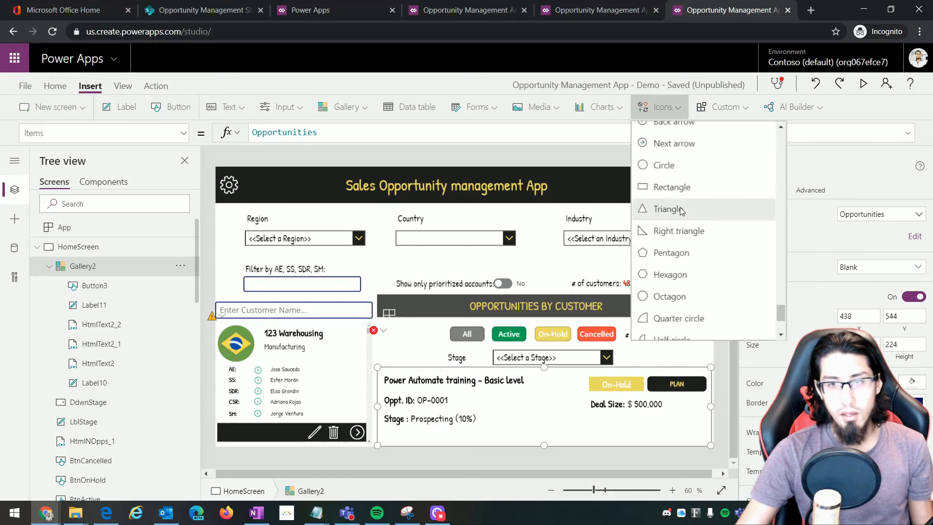
{"action": "left_click", "coordinate": [675, 193]}
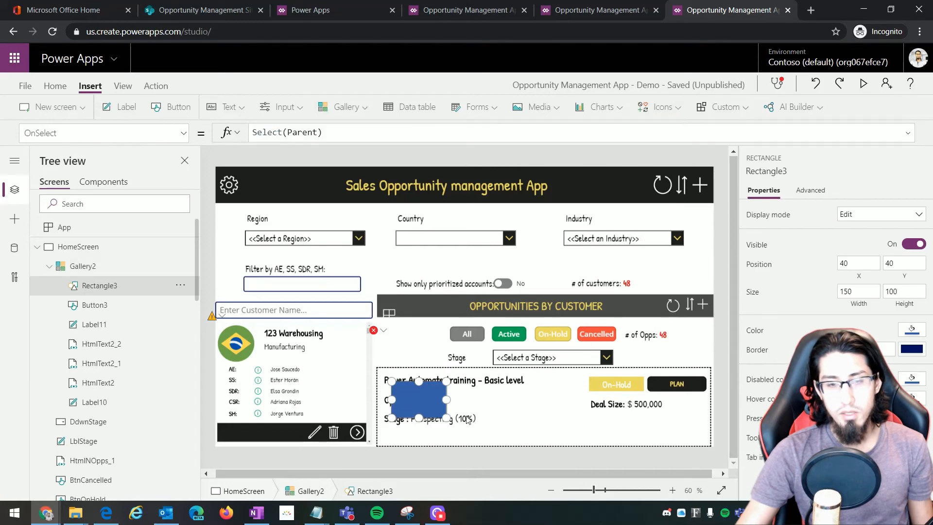
Stretch the rectangle across the bottom of the gallery item at X 0, Y 169, with width 916 and height 49
{"action": "left_click_drag", "start_coordinate": [411, 389], "coordinate": [412, 428]}
{"action": "left_click", "coordinate": [391, 315]}
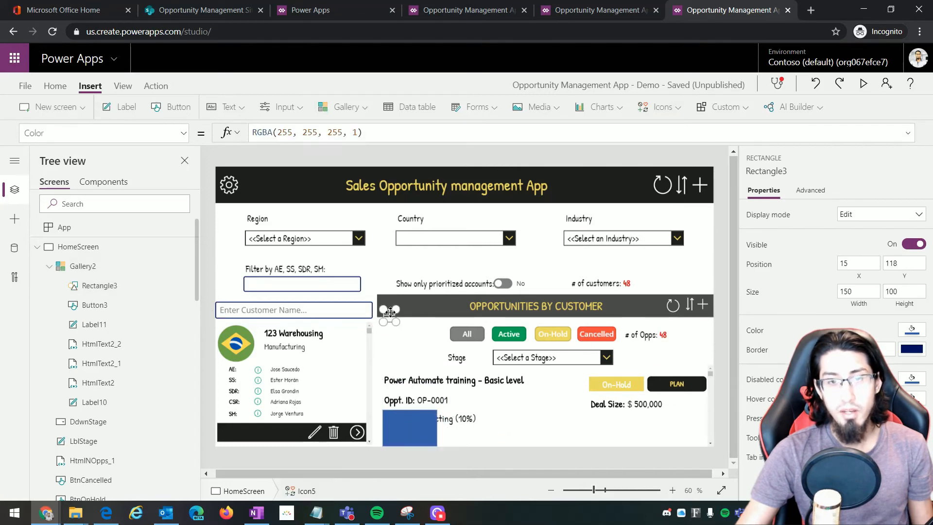
{"action": "left_click", "coordinate": [407, 443]}
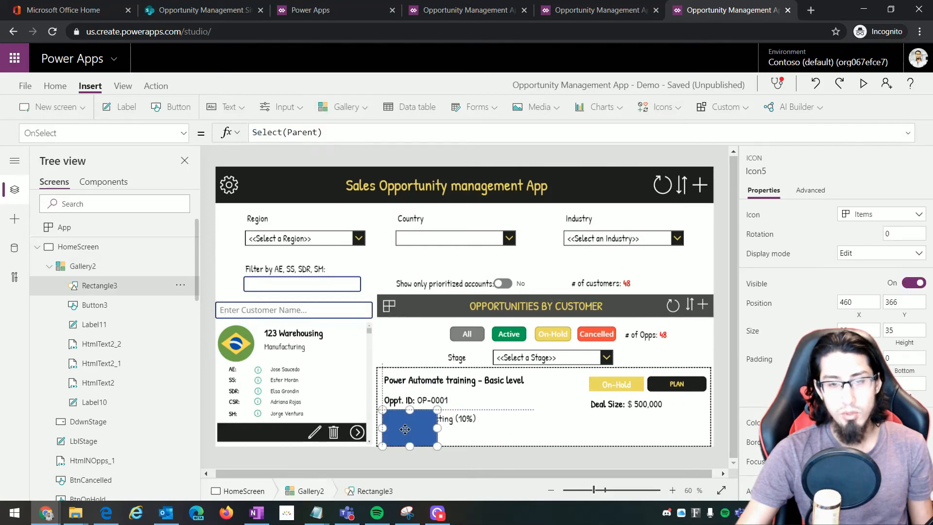
{"action": "left_click_drag", "start_coordinate": [405, 437], "coordinate": [722, 425]}
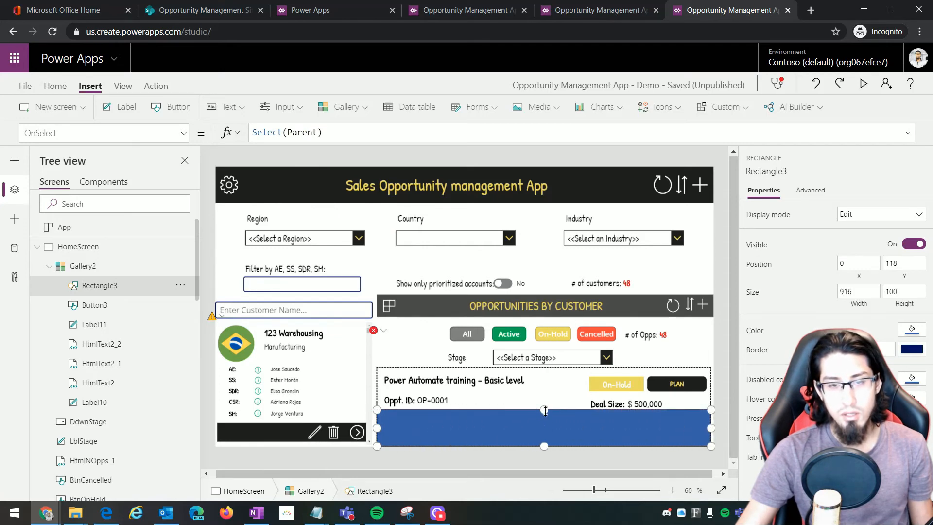
{"action": "left_click_drag", "start_coordinate": [545, 411], "coordinate": [546, 429]}
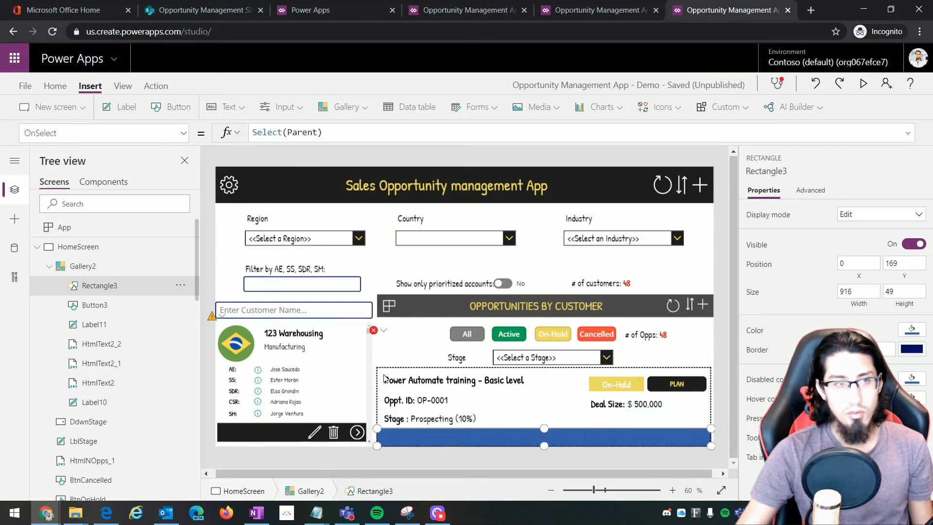
Set the bottom rectangle's Fill property to RGBA(30, 30, 30, 0.8)
{"action": "left_click", "coordinate": [88, 141]}
{"action": "type", "text": "Fi"}
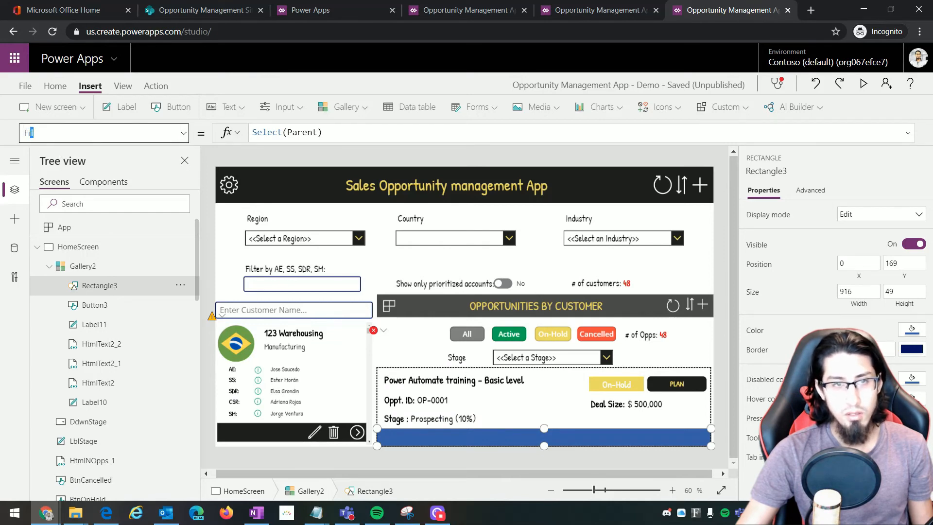
{"action": "type", "text": "ll"}
{"action": "key", "text": "Return"}
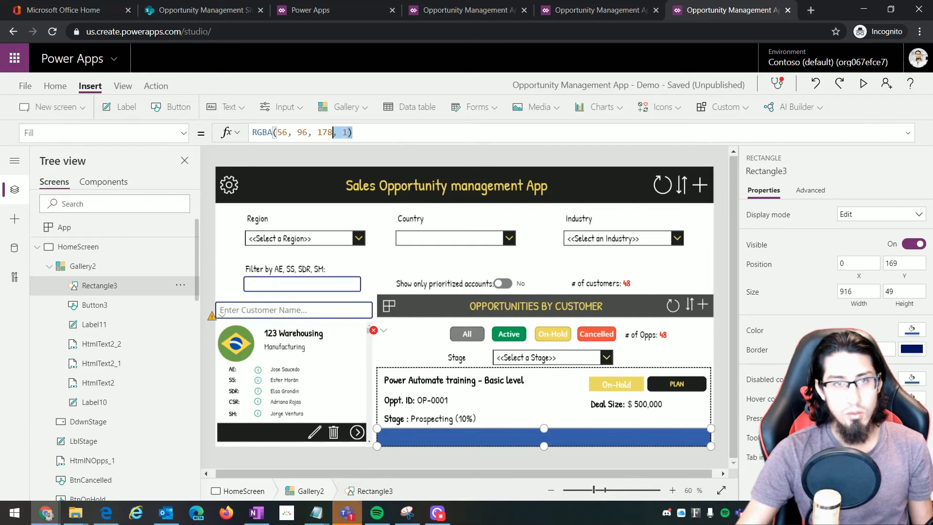
{"action": "left_click", "coordinate": [300, 133]}
{"action": "key", "text": "ctrl+a"}
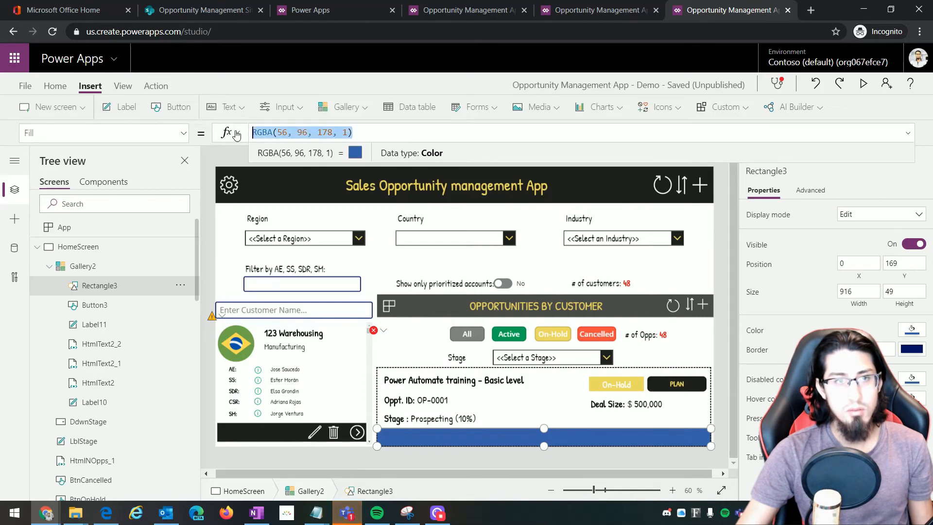
{"action": "type", "text": "RGBA(30, 30, 30, 0.8)"}
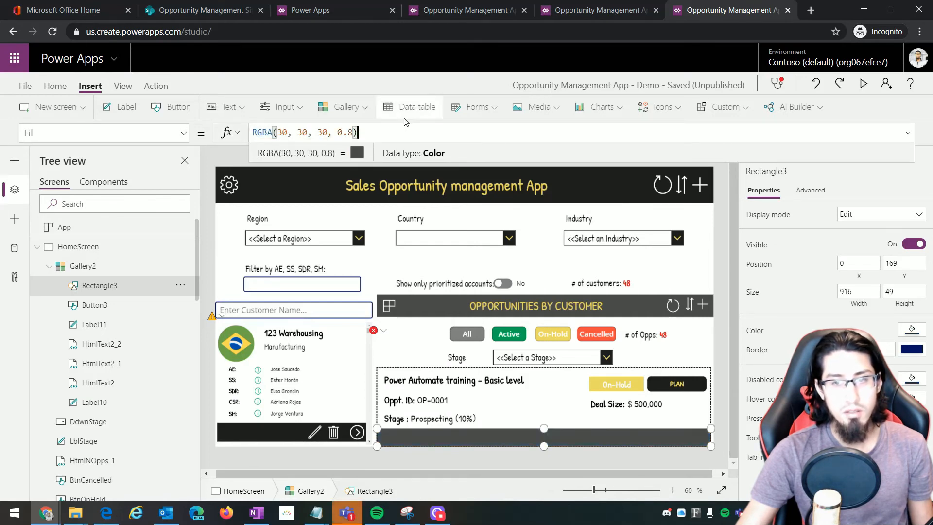
{"action": "left_click", "coordinate": [719, 341]}
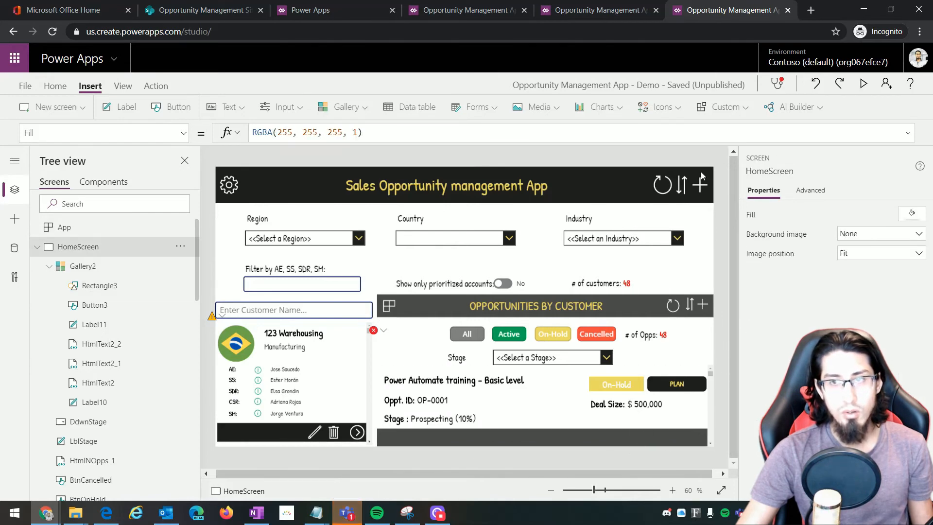
Insert an Edit icon and a Trash icon into the opportunities gallery
{"action": "left_click", "coordinate": [699, 433]}
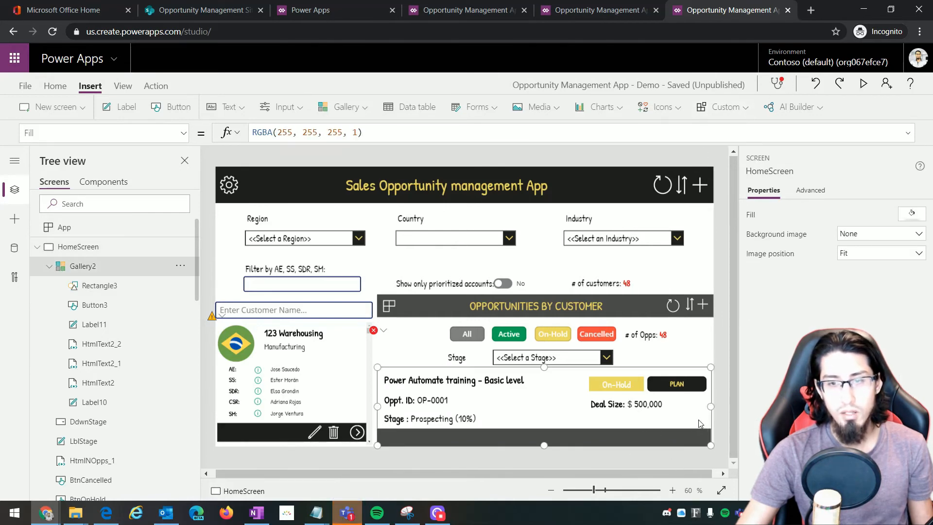
{"action": "left_click", "coordinate": [666, 111]}
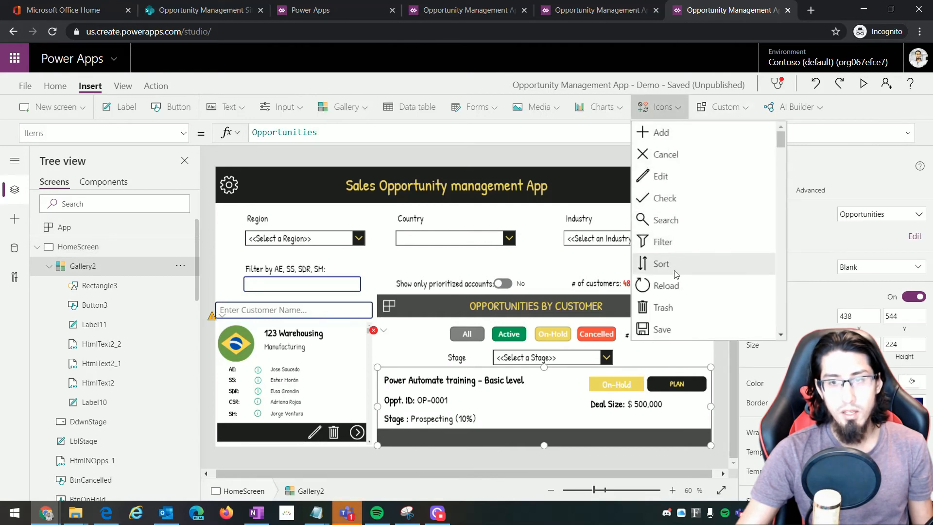
{"action": "left_click", "coordinate": [661, 176]}
{"action": "left_click", "coordinate": [680, 110]}
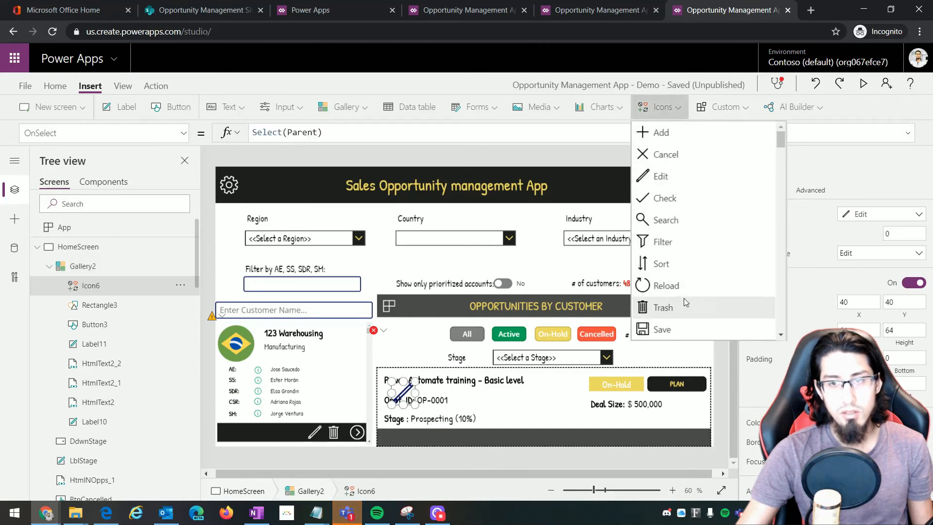
{"action": "left_click", "coordinate": [683, 313]}
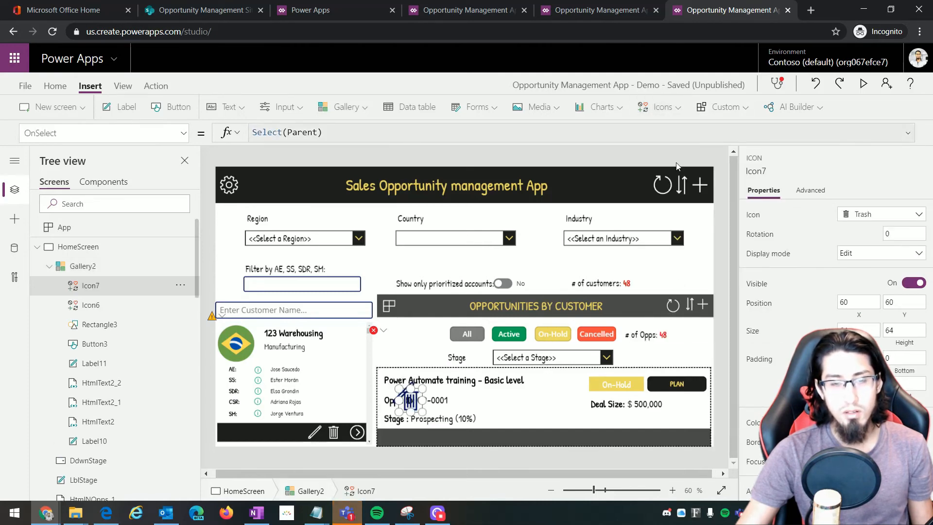
{"action": "left_click", "coordinate": [679, 108]}
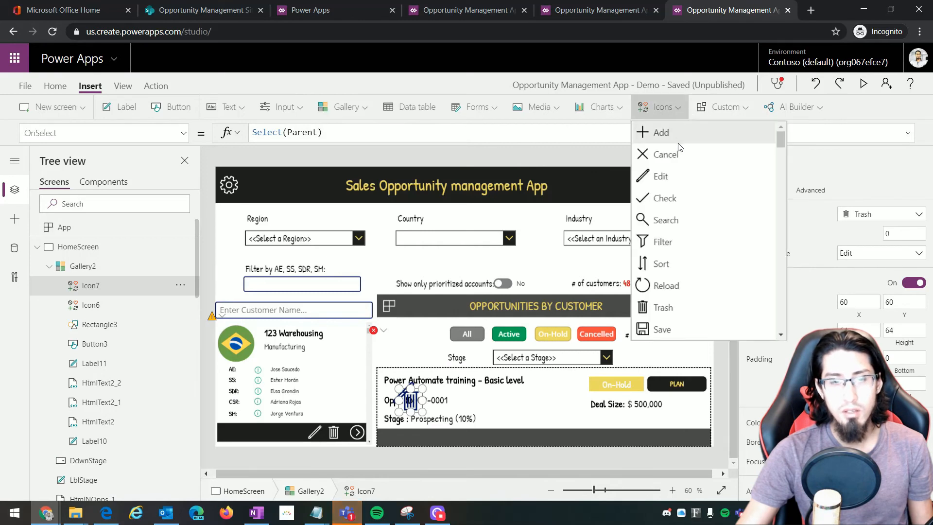
{"action": "scroll", "coordinate": [685, 233], "scroll_direction": "down", "scroll_amount": 5}
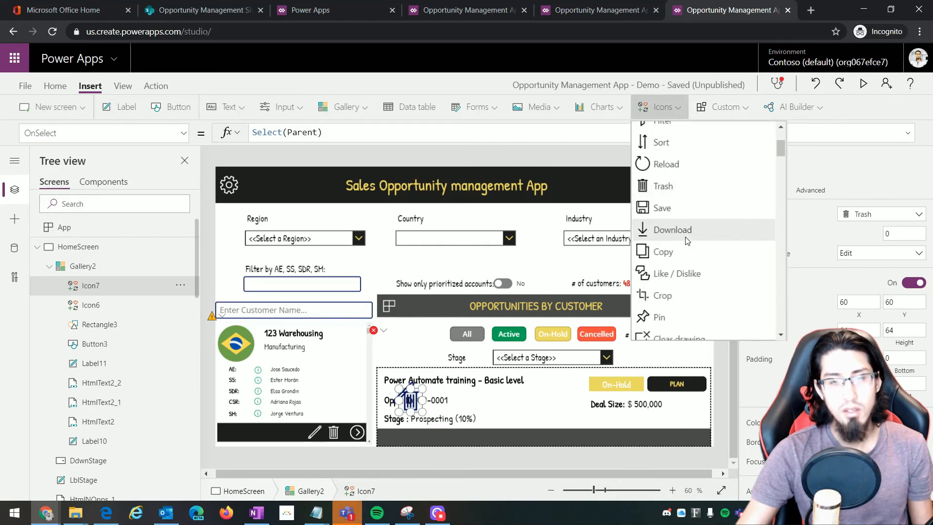
{"action": "scroll", "coordinate": [686, 240], "scroll_direction": "down", "scroll_amount": 8}
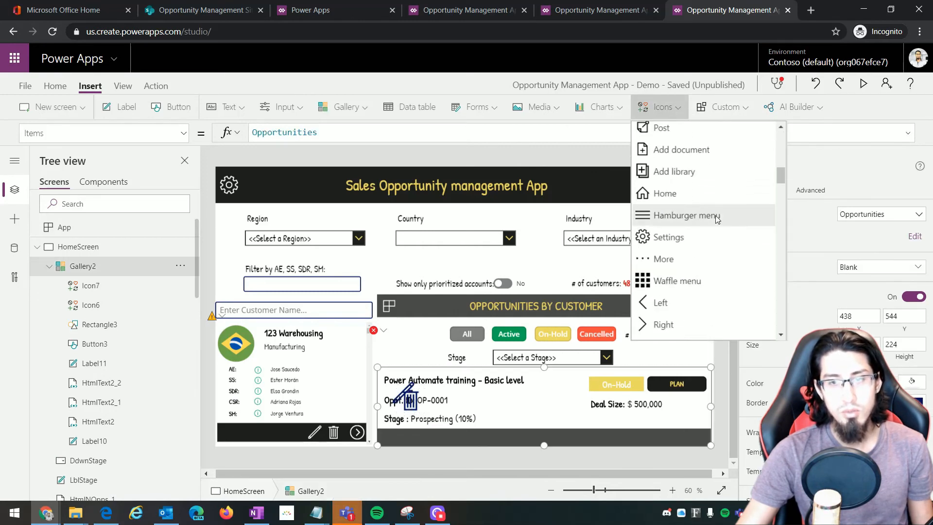
{"action": "scroll", "coordinate": [716, 218], "scroll_direction": "down", "scroll_amount": 5}
{"action": "key", "text": "Escape"}
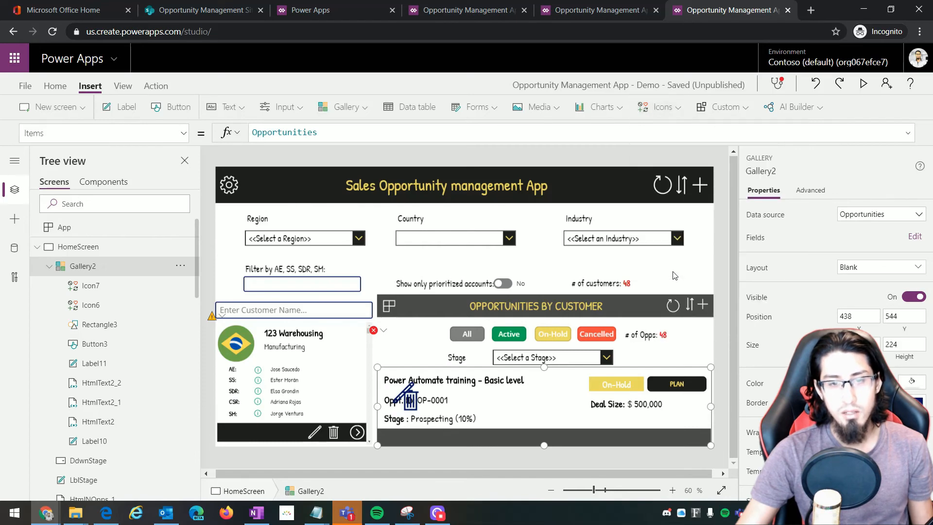
Add a Next icon to the opportunities gallery and line up the Edit, Trash and Next icons at the right end of the dark bar
{"action": "left_click_drag", "start_coordinate": [413, 405], "coordinate": [695, 432]}
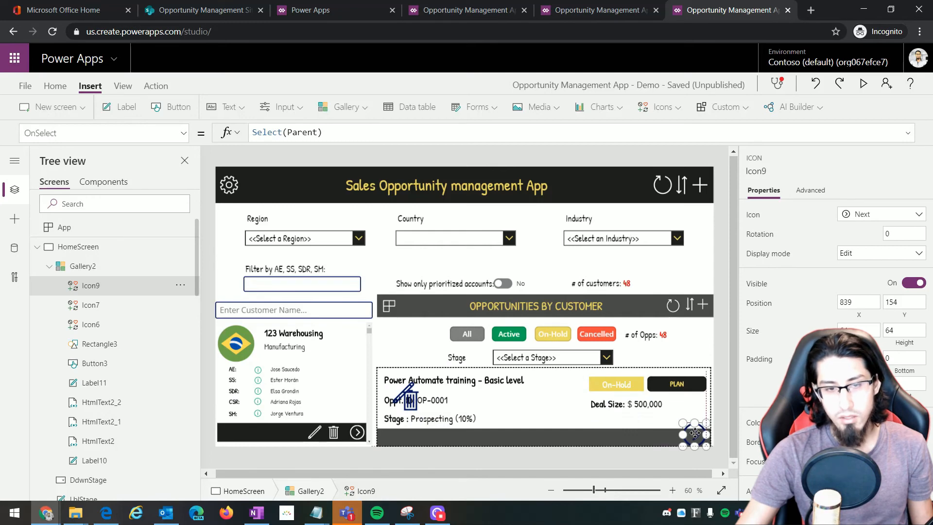
{"action": "left_click_drag", "start_coordinate": [412, 404], "coordinate": [665, 445]}
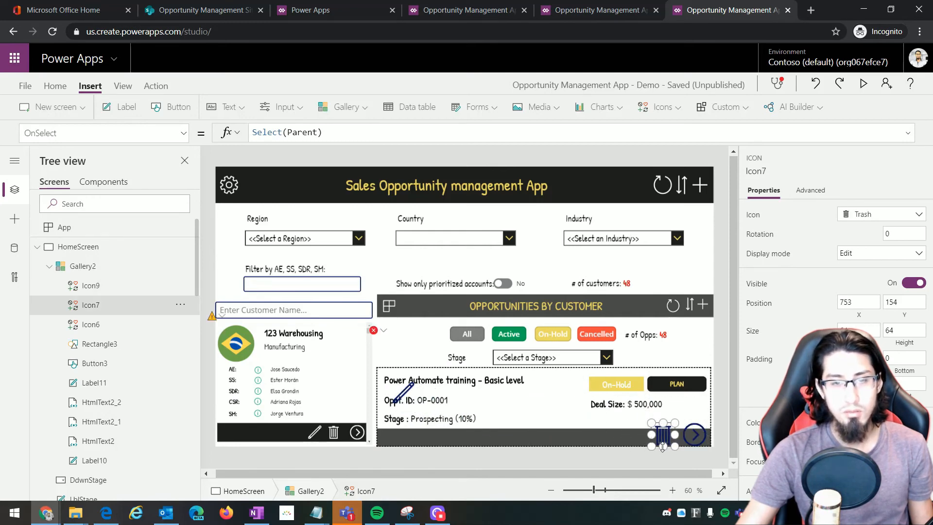
{"action": "left_click_drag", "start_coordinate": [410, 401], "coordinate": [634, 436]}
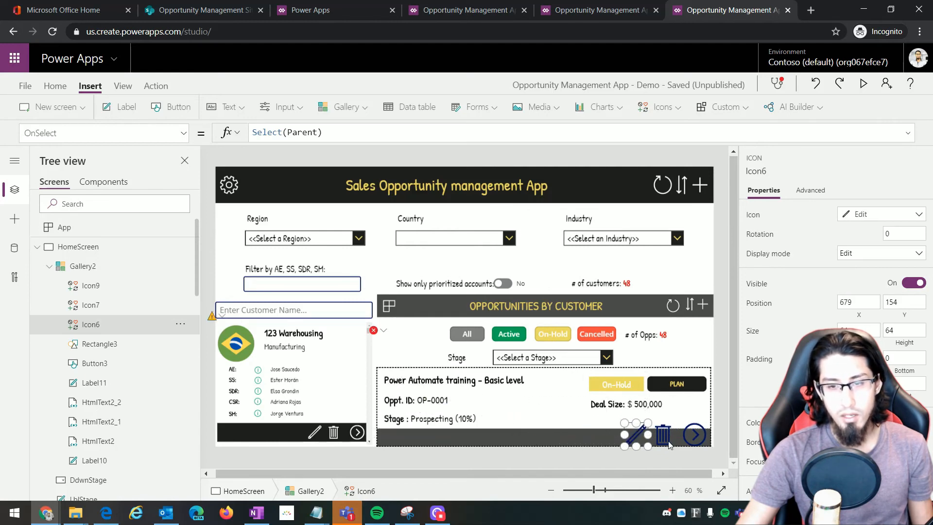
Set the width and height of the gallery's Edit, Trash and Next icons to 35, matching the refresh icon in the opportunities header
{"action": "left_click", "coordinate": [672, 306]}
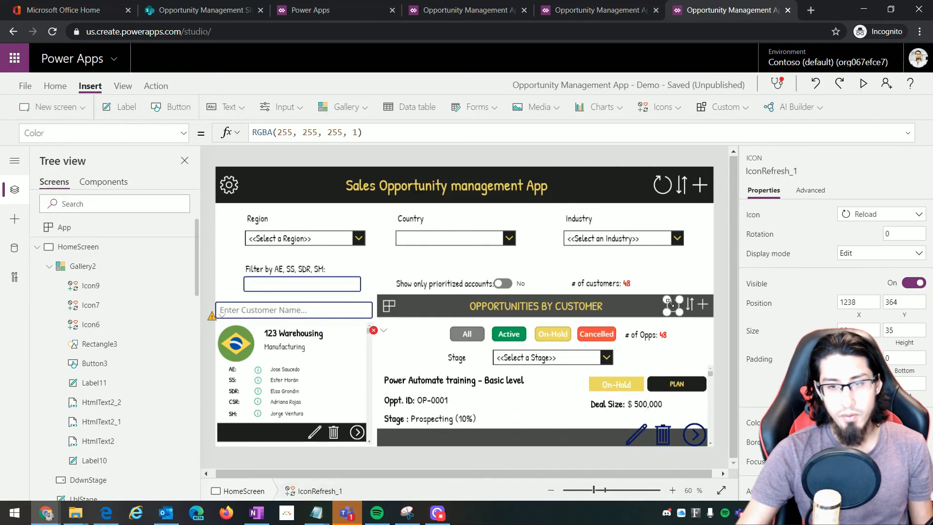
{"action": "left_click", "coordinate": [598, 427]}
{"action": "left_click", "coordinate": [637, 436]}
{"action": "left_click", "coordinate": [661, 439], "text": "shift"}
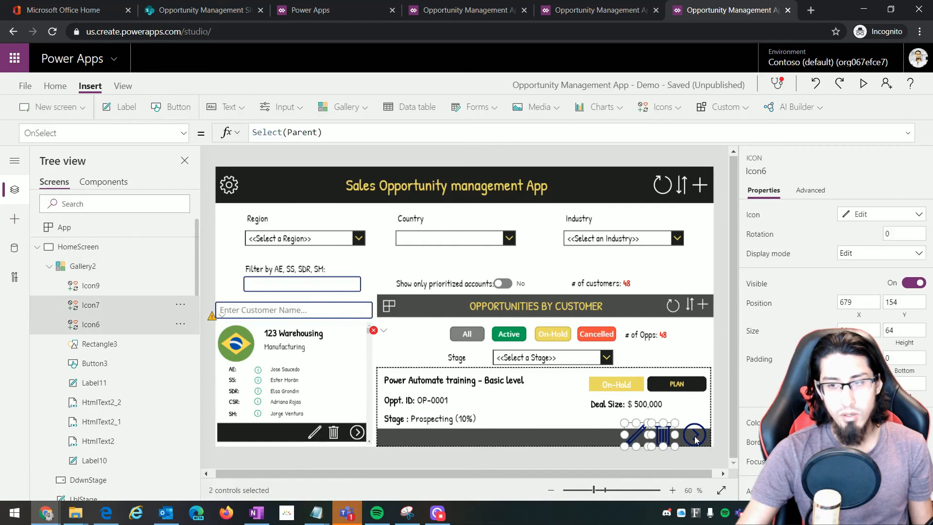
{"action": "left_click", "coordinate": [695, 440], "text": "shift"}
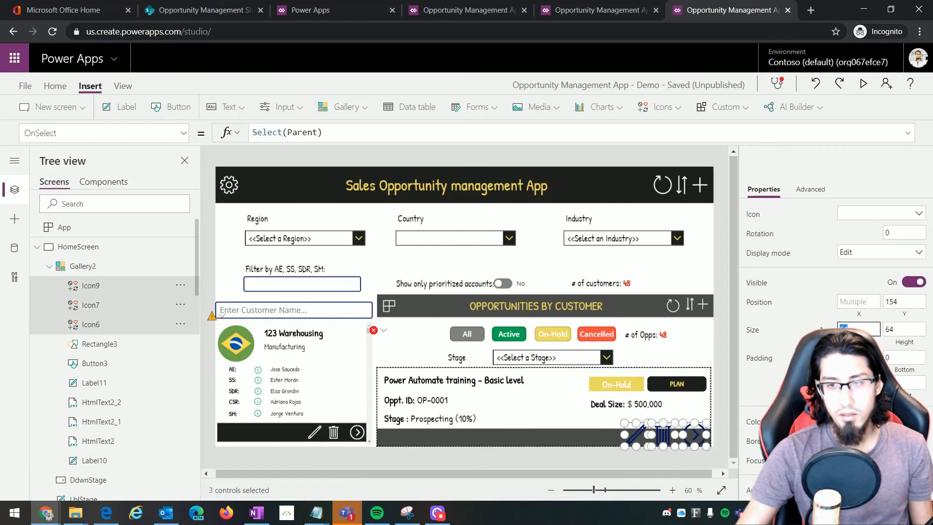
{"action": "left_click", "coordinate": [874, 329]}
{"action": "type", "text": "35"}
{"action": "key", "text": "Tab"}
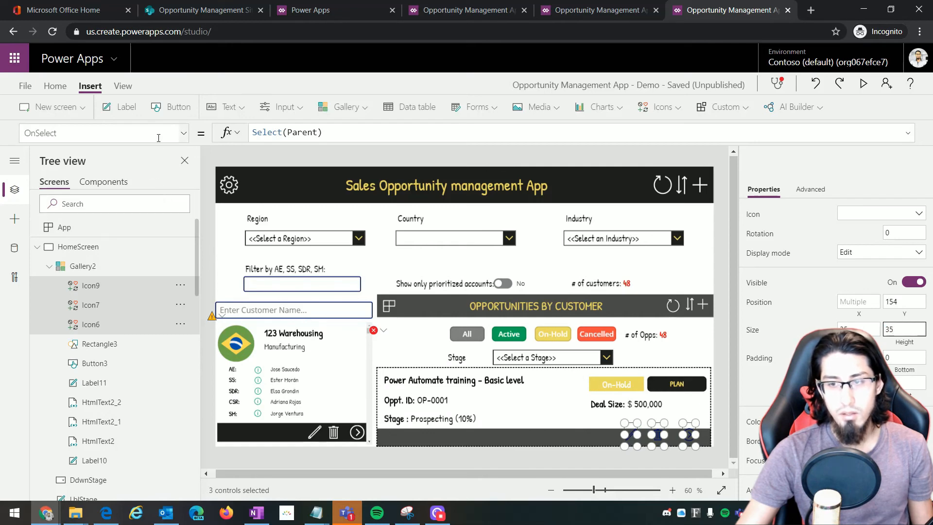
Set the Color property of the three selected gallery icons to White
{"action": "left_click", "coordinate": [25, 135]}
{"action": "type", "text": "Color"}
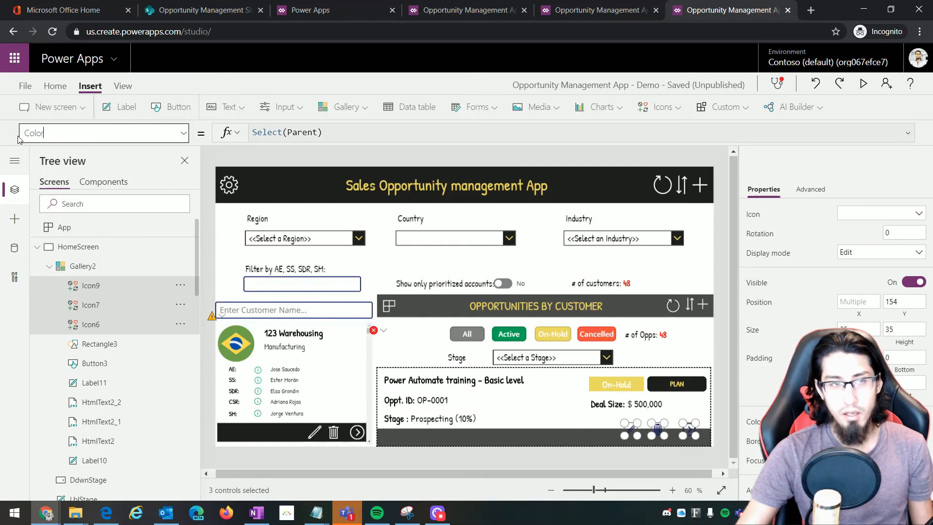
{"action": "left_click_drag", "start_coordinate": [345, 133], "coordinate": [197, 136]}
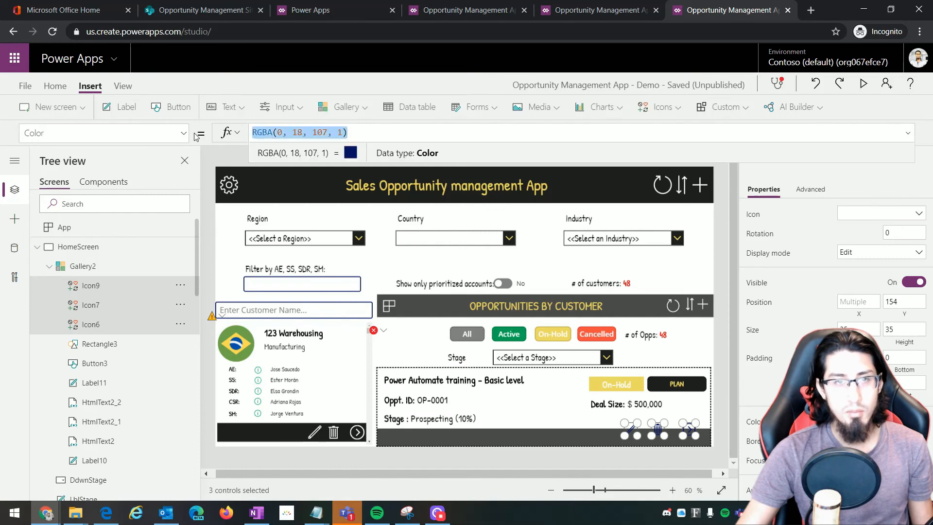
{"action": "type", "text": "white"}
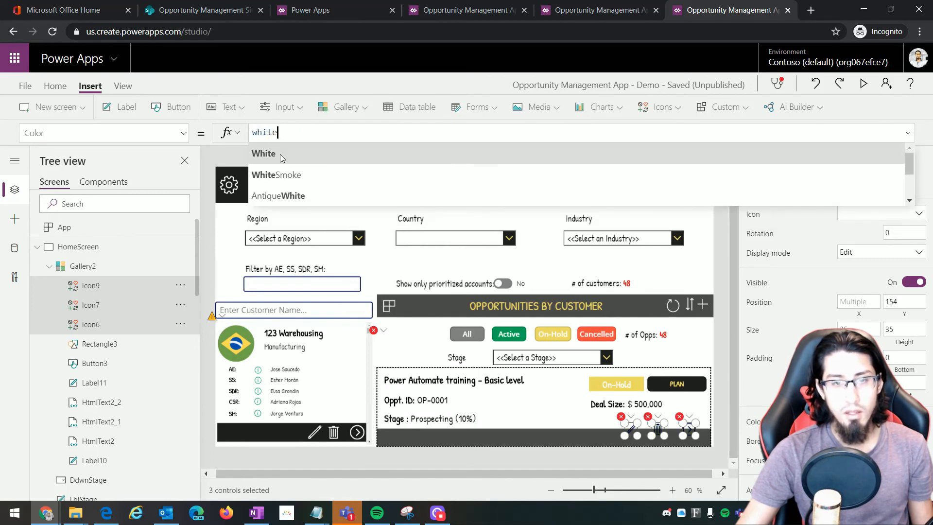
{"action": "left_click", "coordinate": [280, 153]}
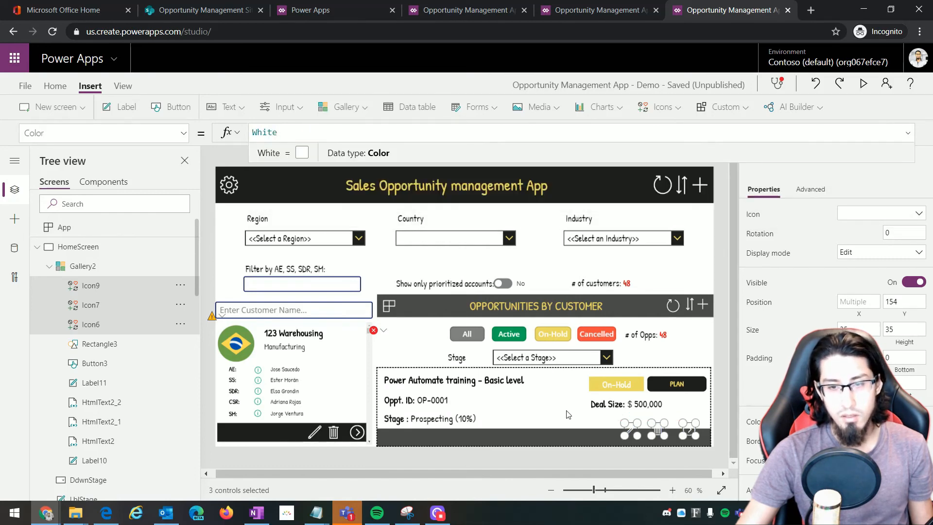
Reposition the Next, Trash and Edit icons close together at the dark bar's right end, at Y 183 with the Next icon at X 868
{"action": "left_click", "coordinate": [601, 427]}
{"action": "left_click", "coordinate": [688, 429]}
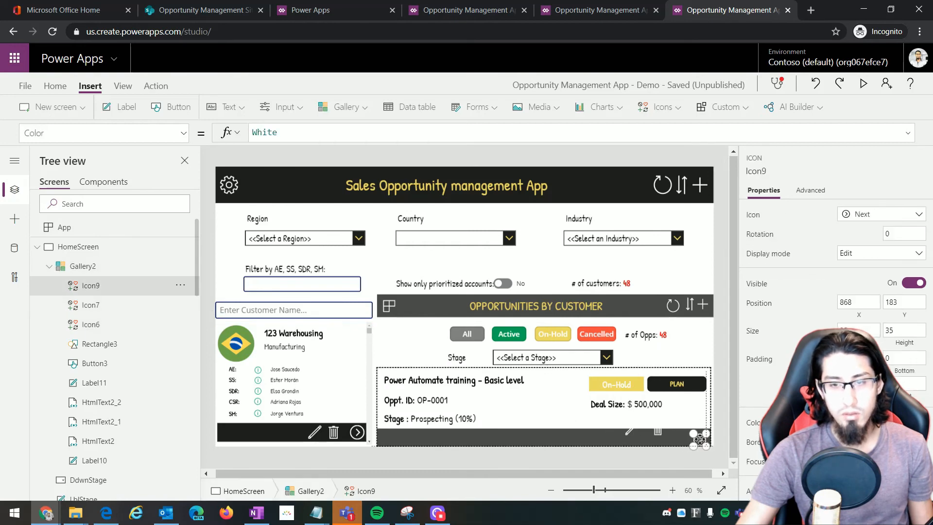
{"action": "mouse_move", "coordinate": [658, 431]}
{"action": "left_mouse_down"}
{"action": "mouse_move", "coordinate": [682, 436]}
{"action": "mouse_move", "coordinate": [629, 431]}
{"action": "mouse_move", "coordinate": [667, 438]}
{"action": "left_mouse_up"}
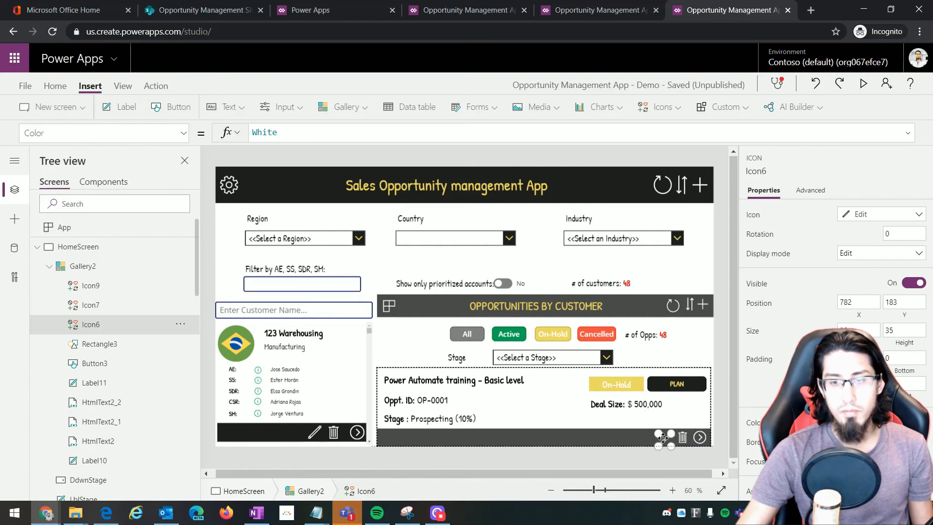
{"action": "left_click", "coordinate": [724, 380]}
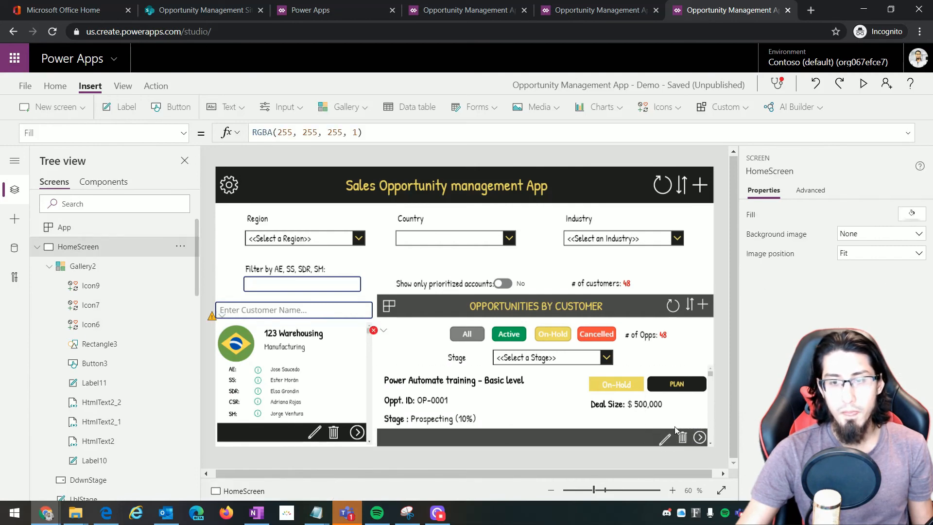
{"action": "left_click", "coordinate": [665, 441]}
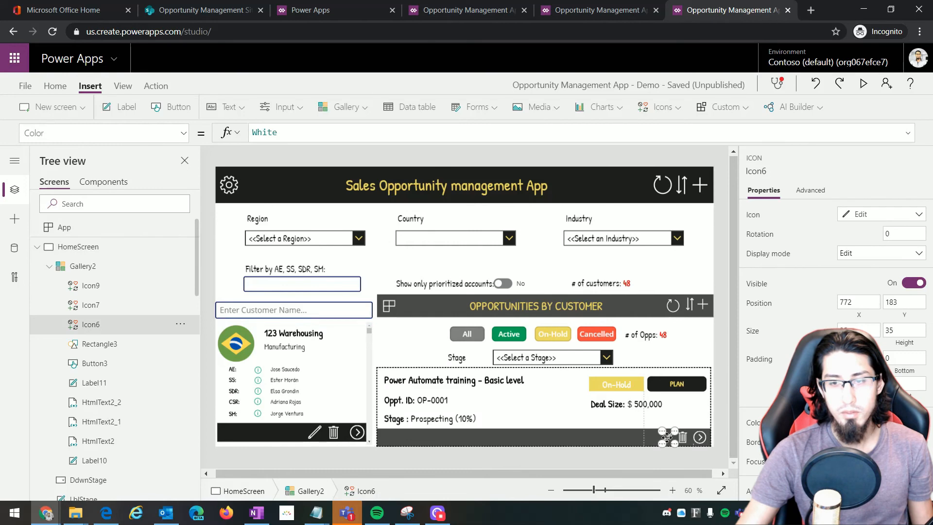
{"action": "left_click", "coordinate": [725, 387]}
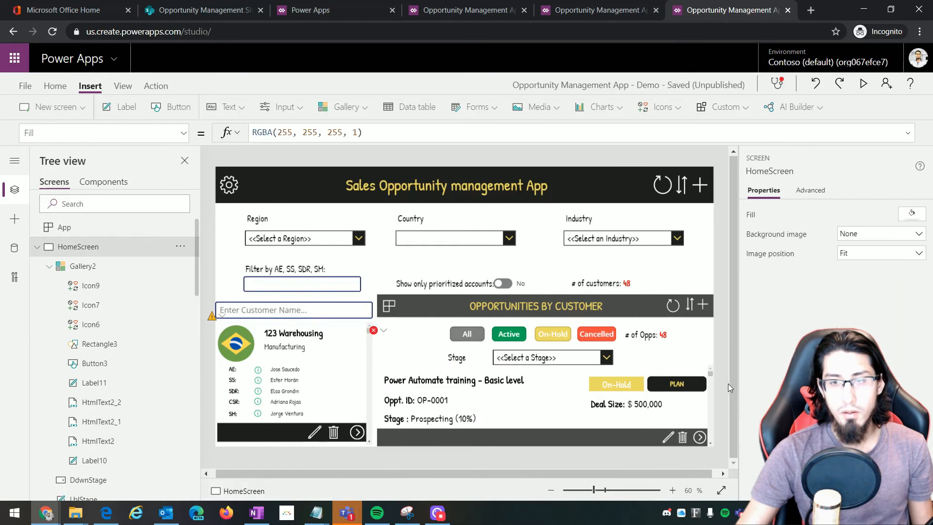
Preview the app and look through the records in the opportunities gallery
{"action": "left_click", "coordinate": [862, 84]}
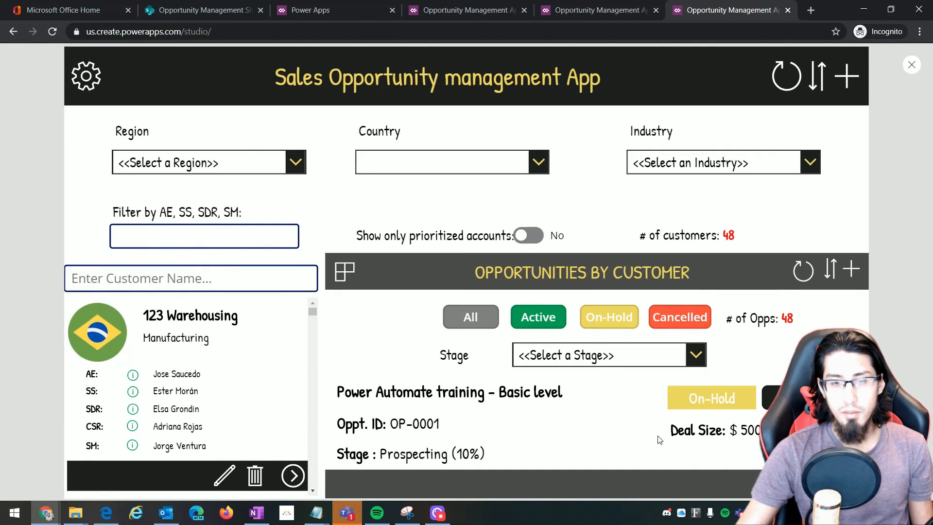
{"action": "scroll", "coordinate": [619, 431], "scroll_direction": "down", "scroll_amount": 3}
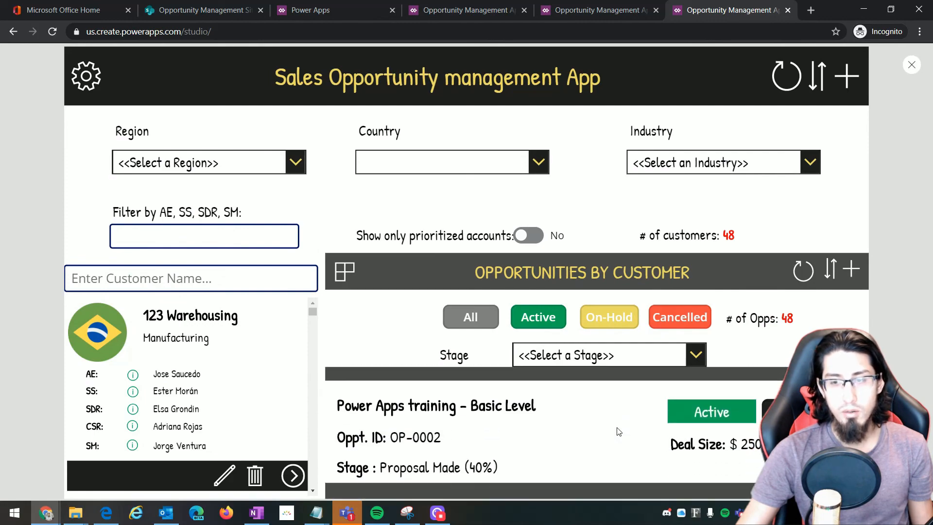